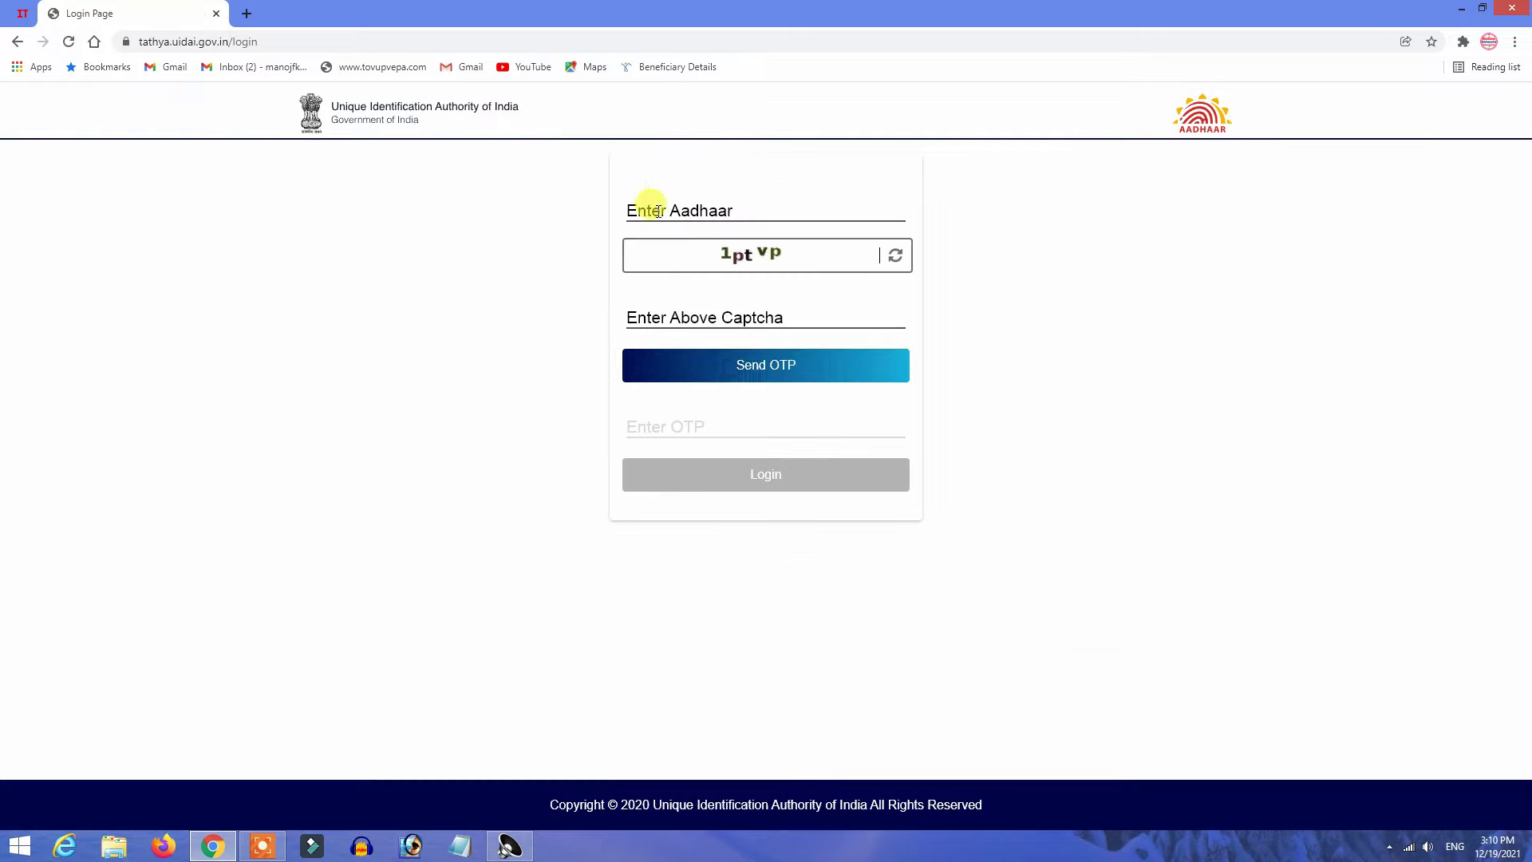
# Sign in to myAadhaar using the Aadhaar number, captcha text and received OTP.
pyautogui.click(651, 209)
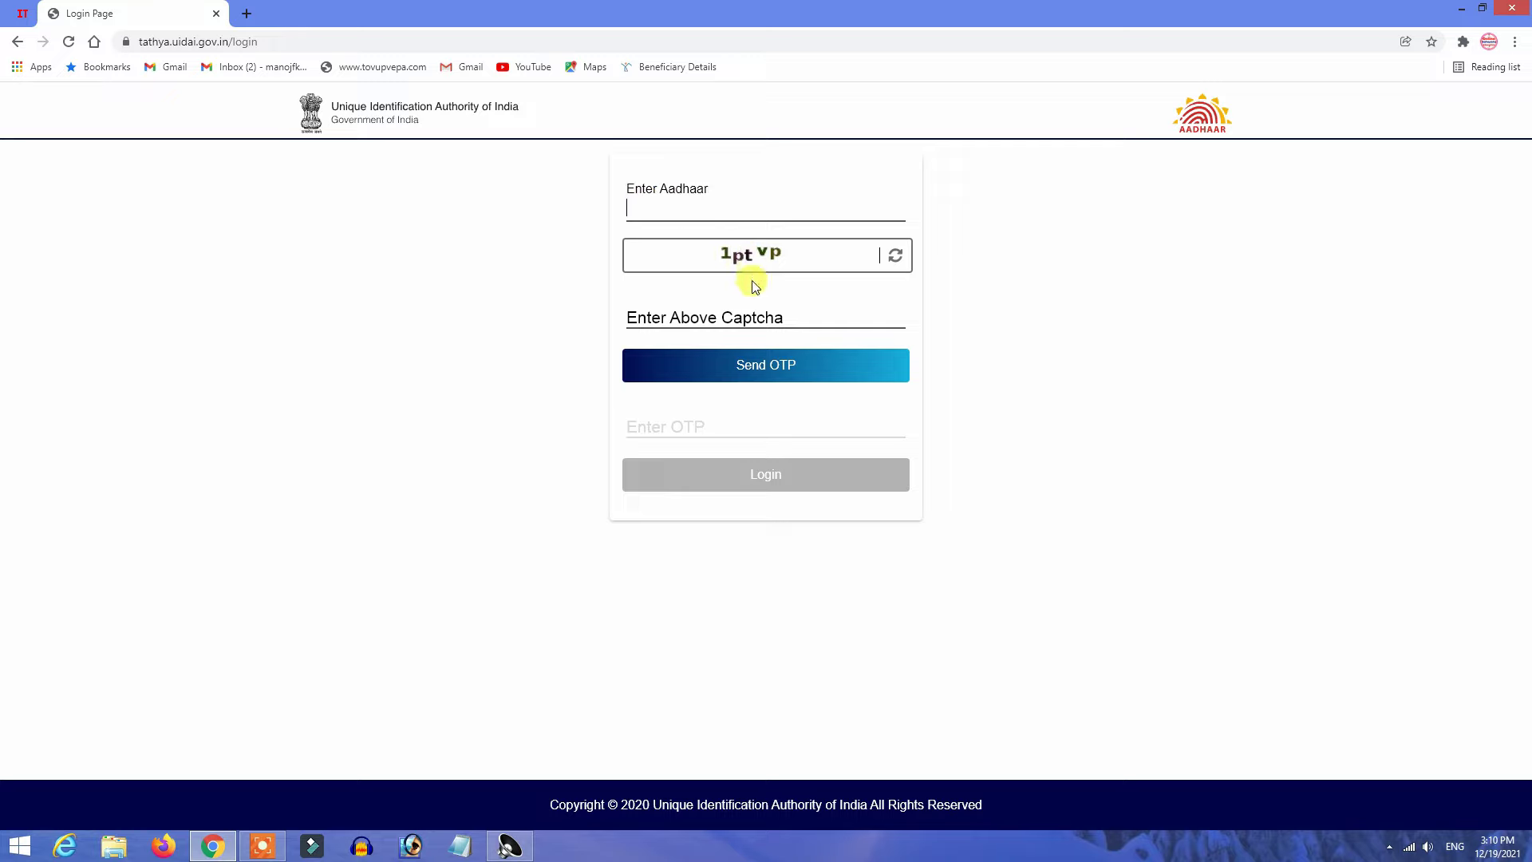
pyautogui.click(712, 315)
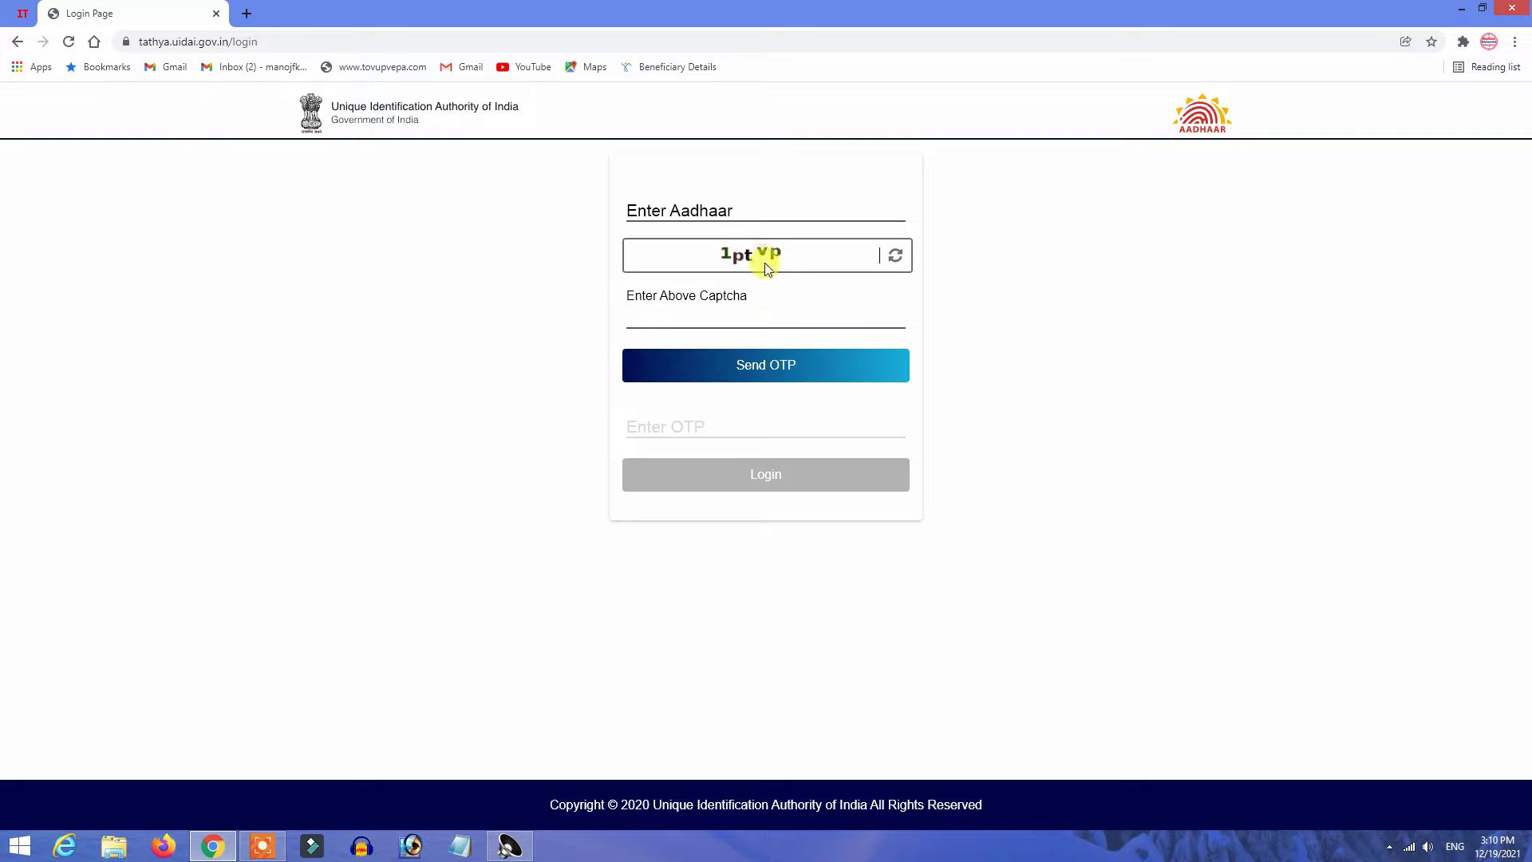
pyautogui.click(725, 328)
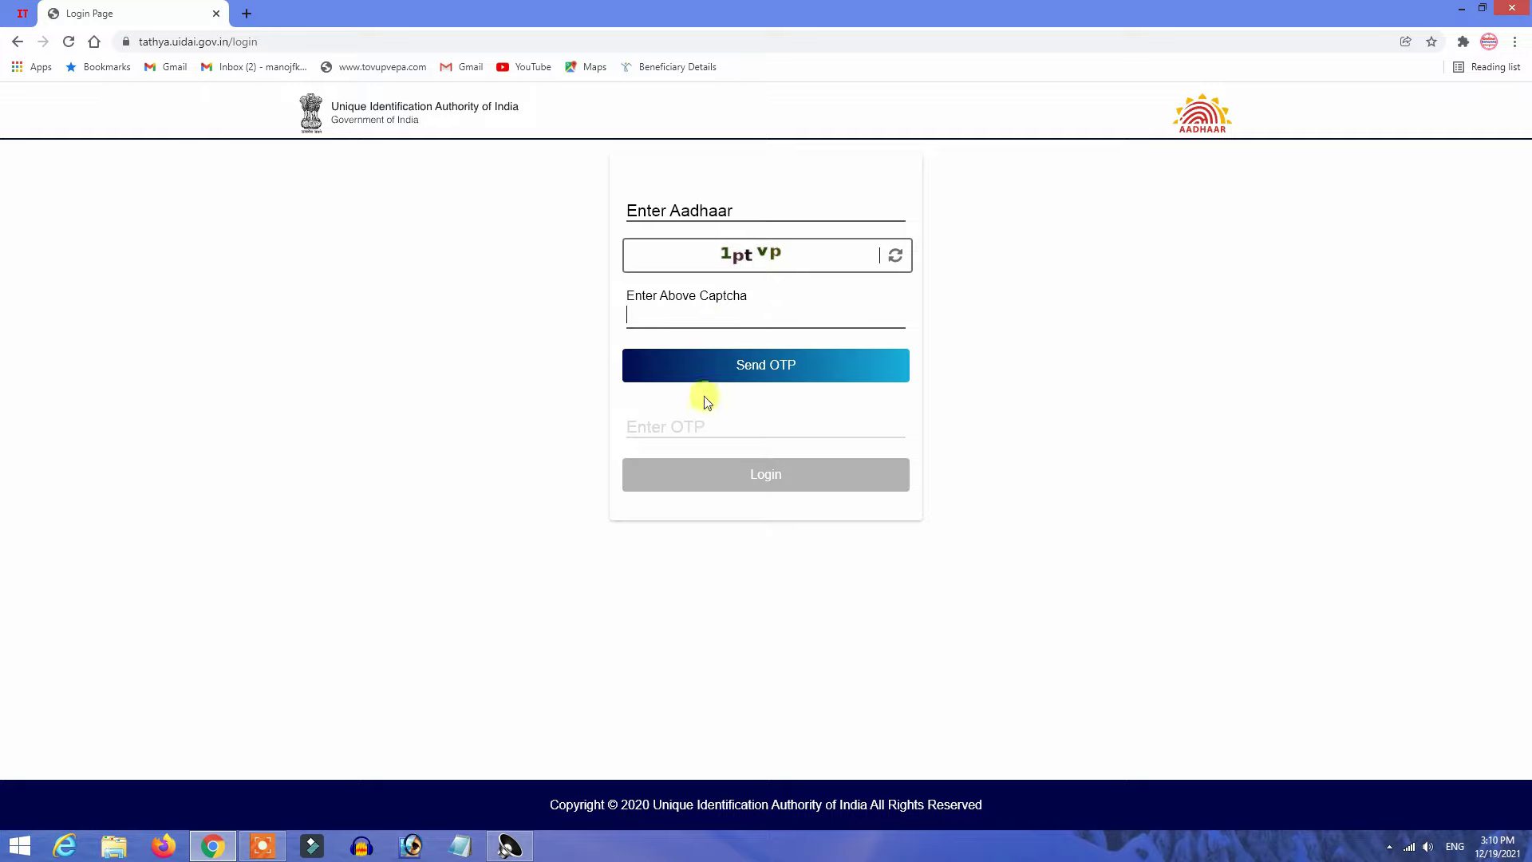
pyautogui.click(673, 423)
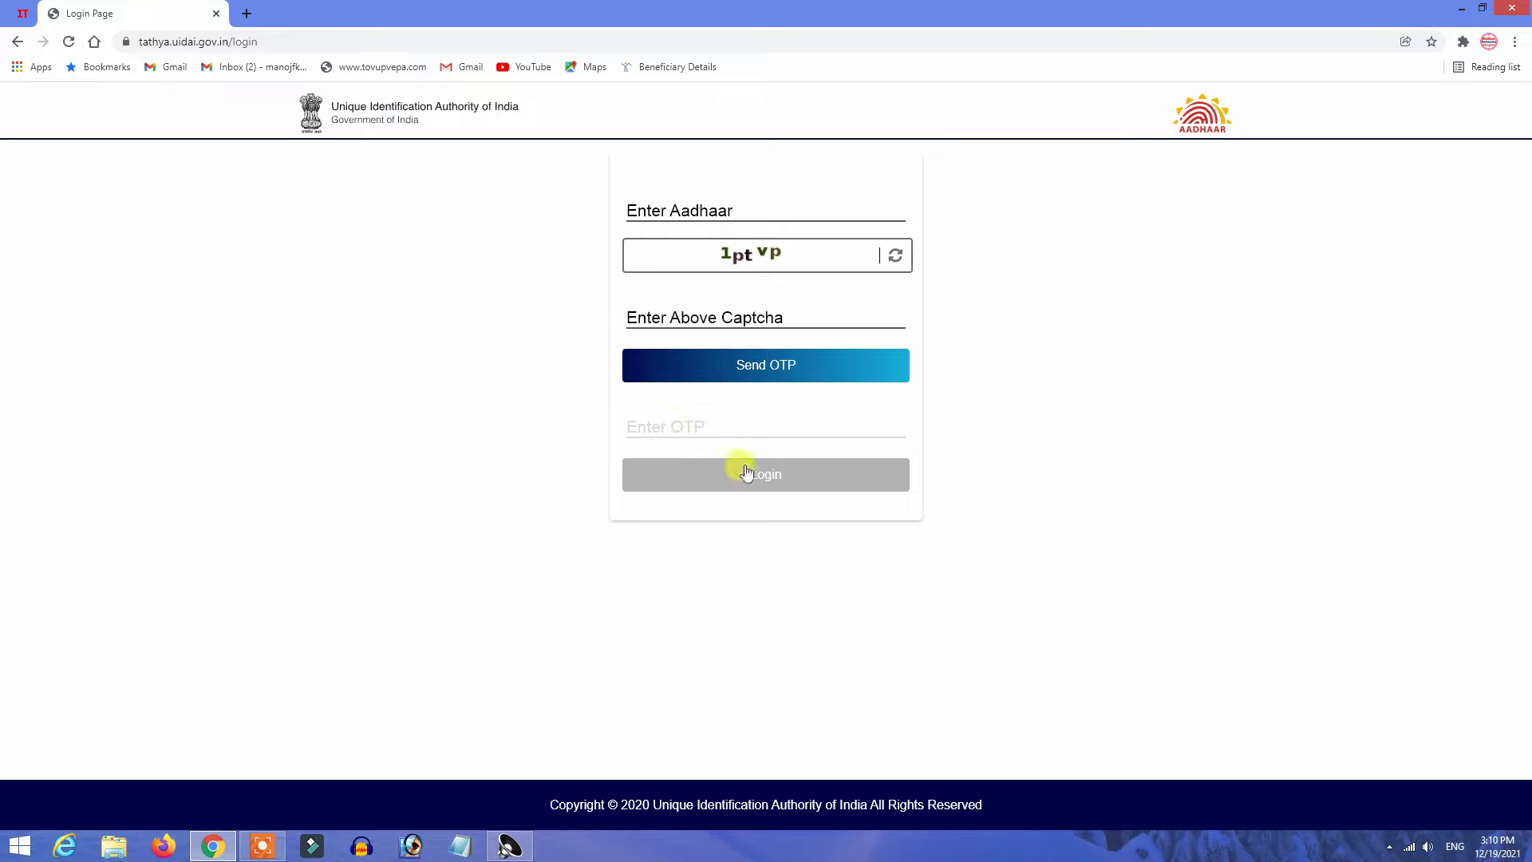
pyautogui.click(765, 482)
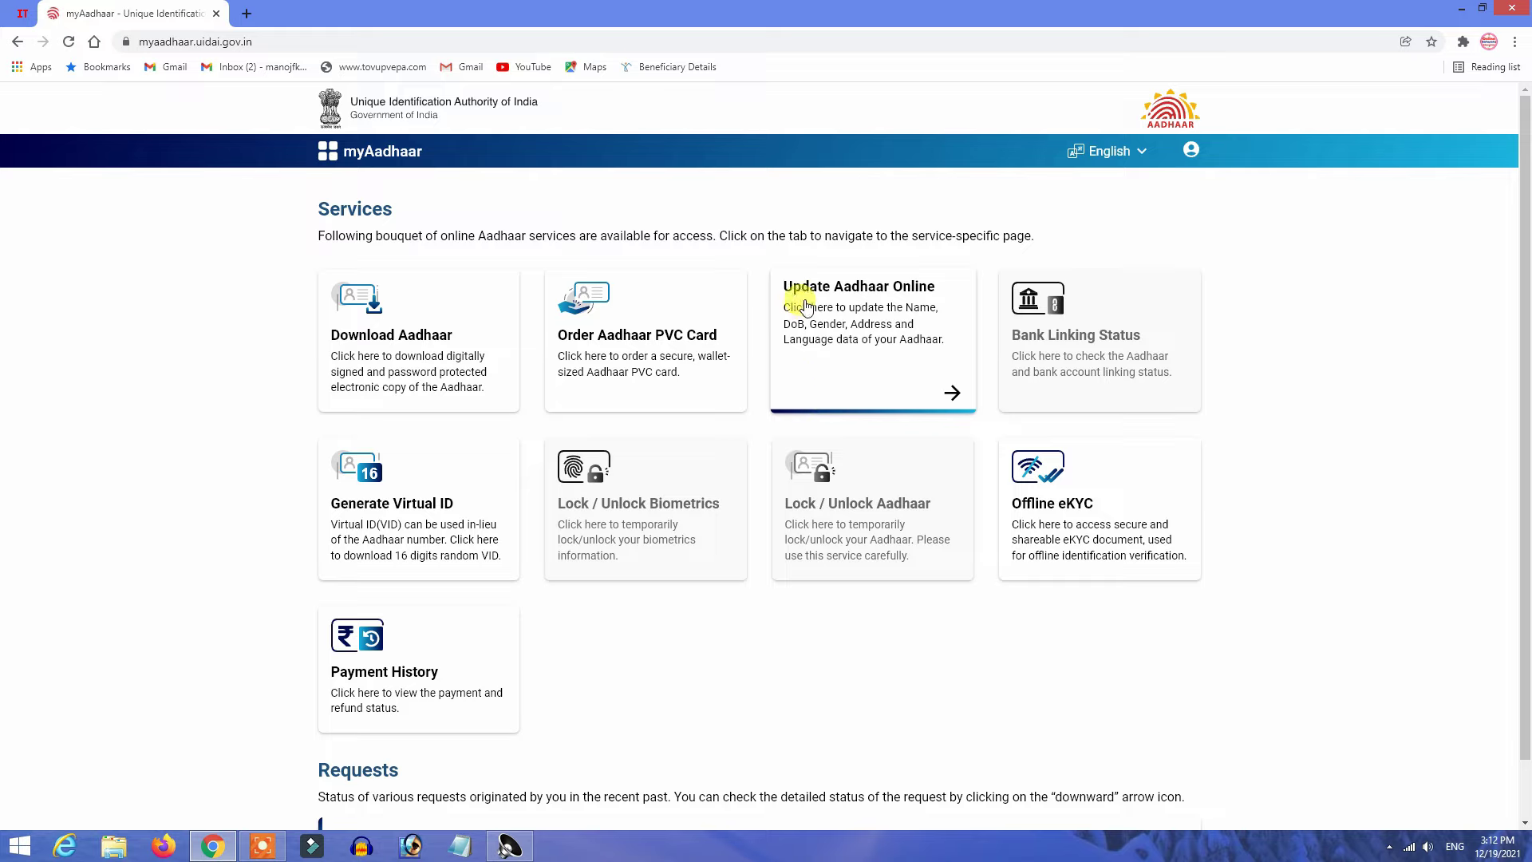
# Start Update Aadhaar Online, select Address as the detail to update, and proceed to the form.
pyautogui.click(862, 287)
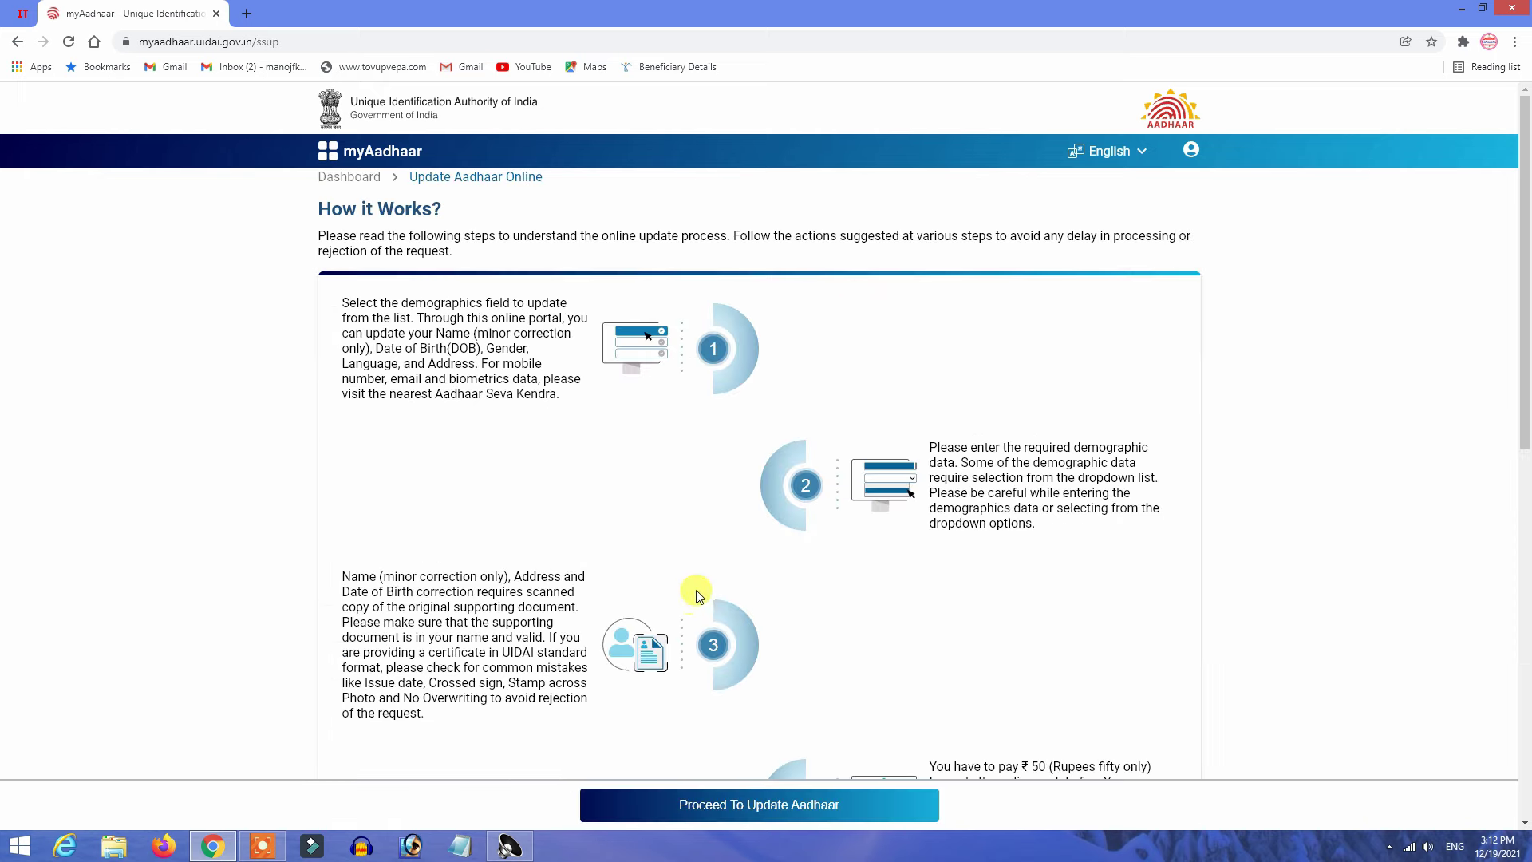
pyautogui.scroll(-10, 687, 526)
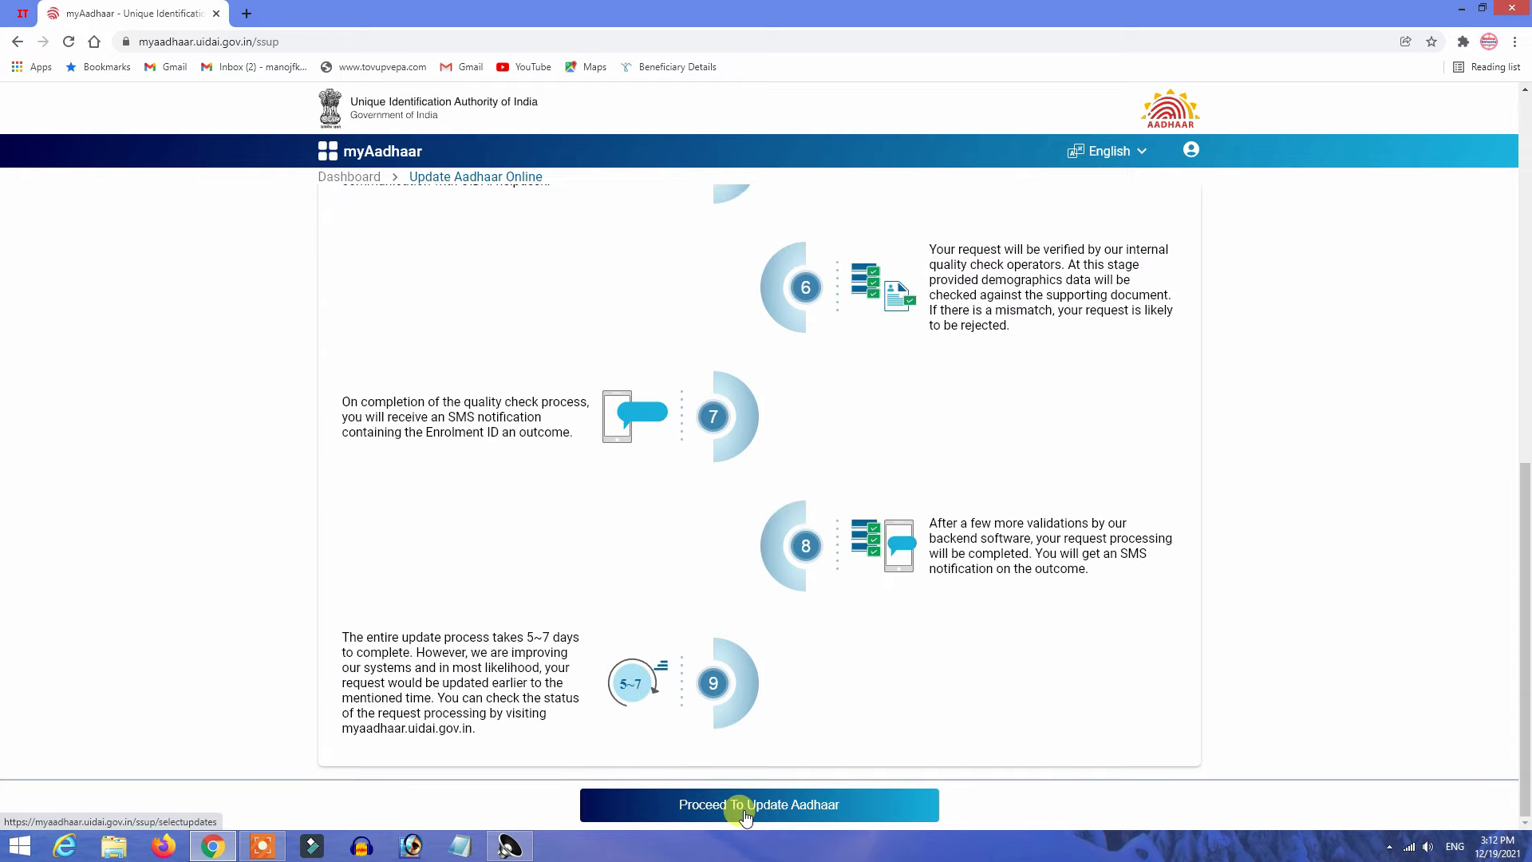
pyautogui.click(726, 806)
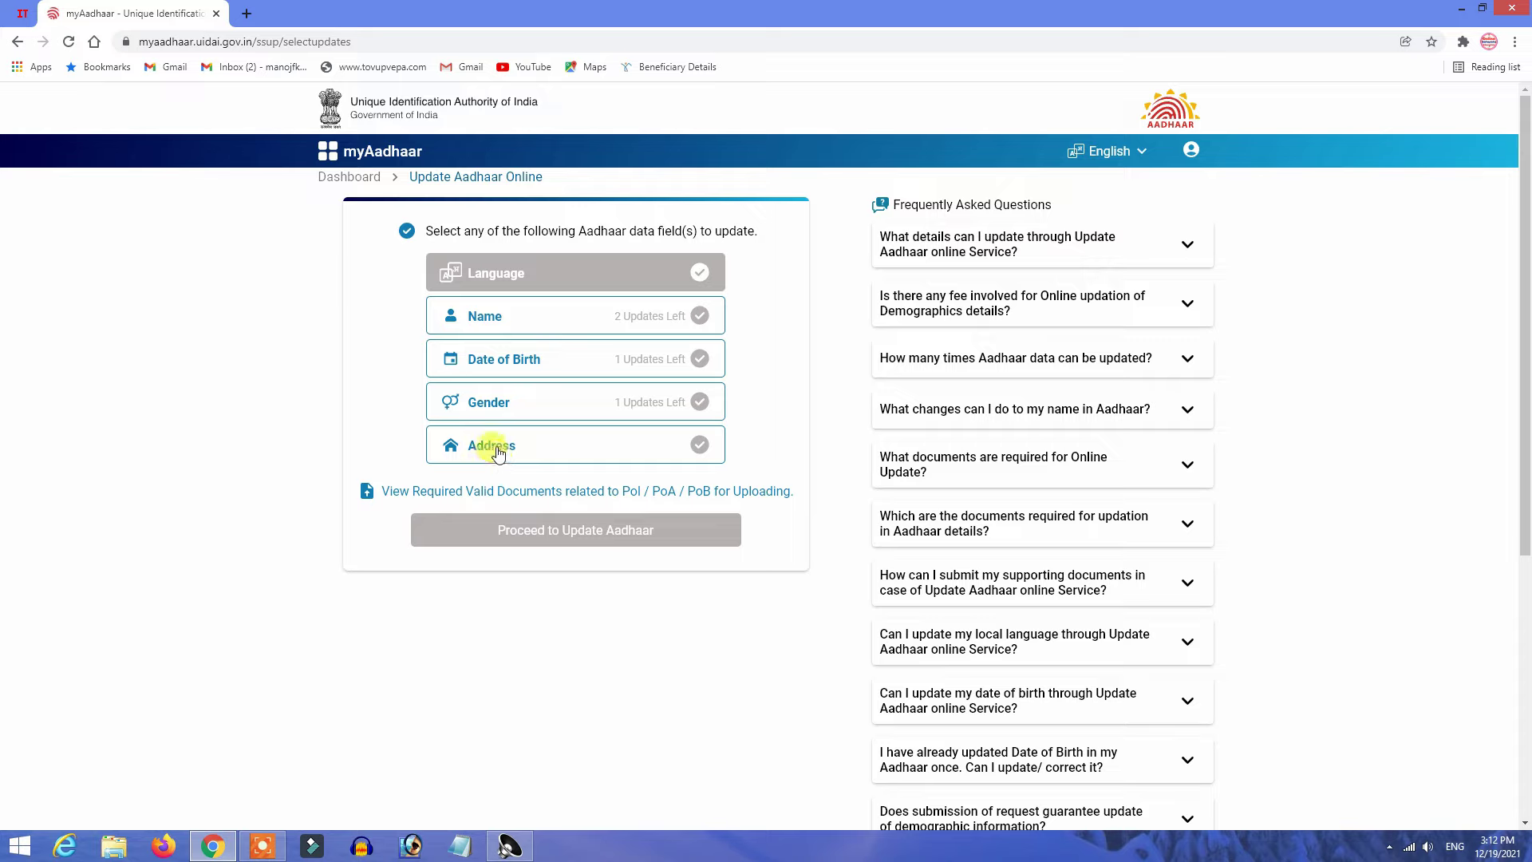
pyautogui.click(496, 454)
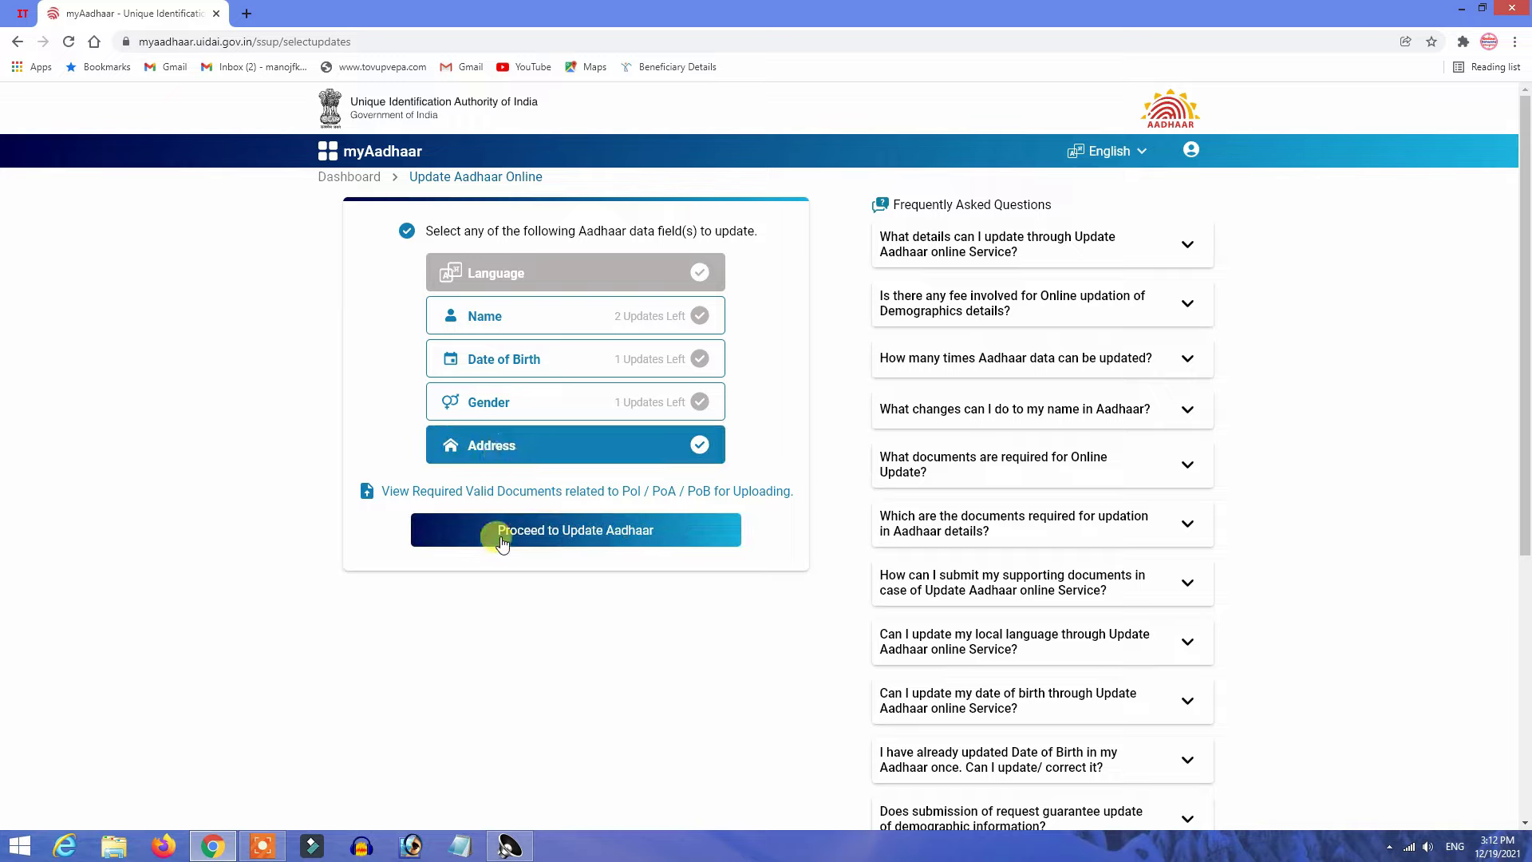
pyautogui.click(600, 542)
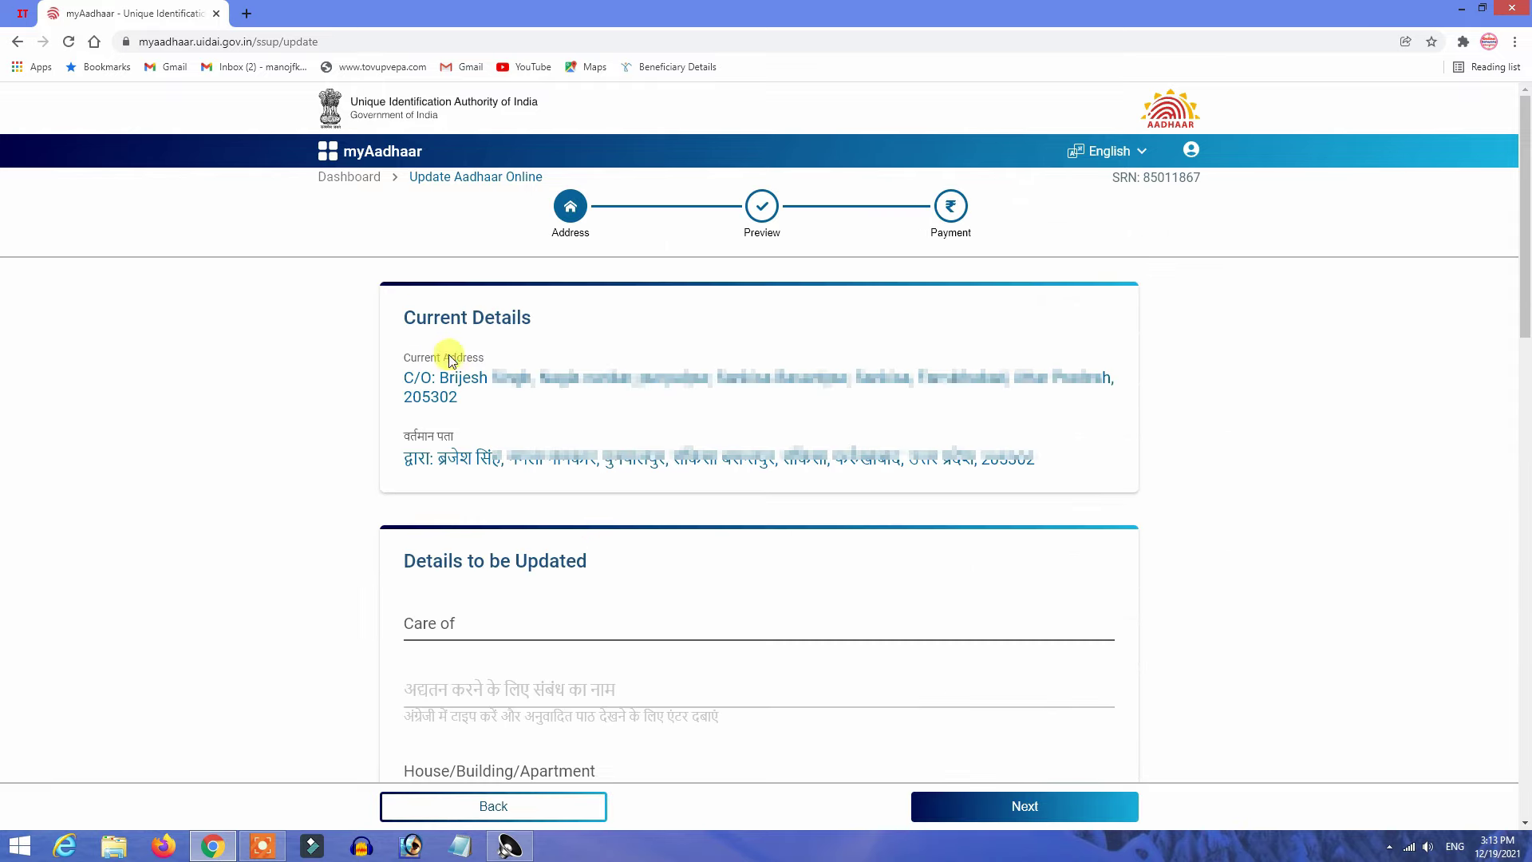
# Enter the guardian's name as Care of and verify its generated Hindi transliteration.
pyautogui.moveTo(400, 309); pyautogui.dragTo(524, 321)
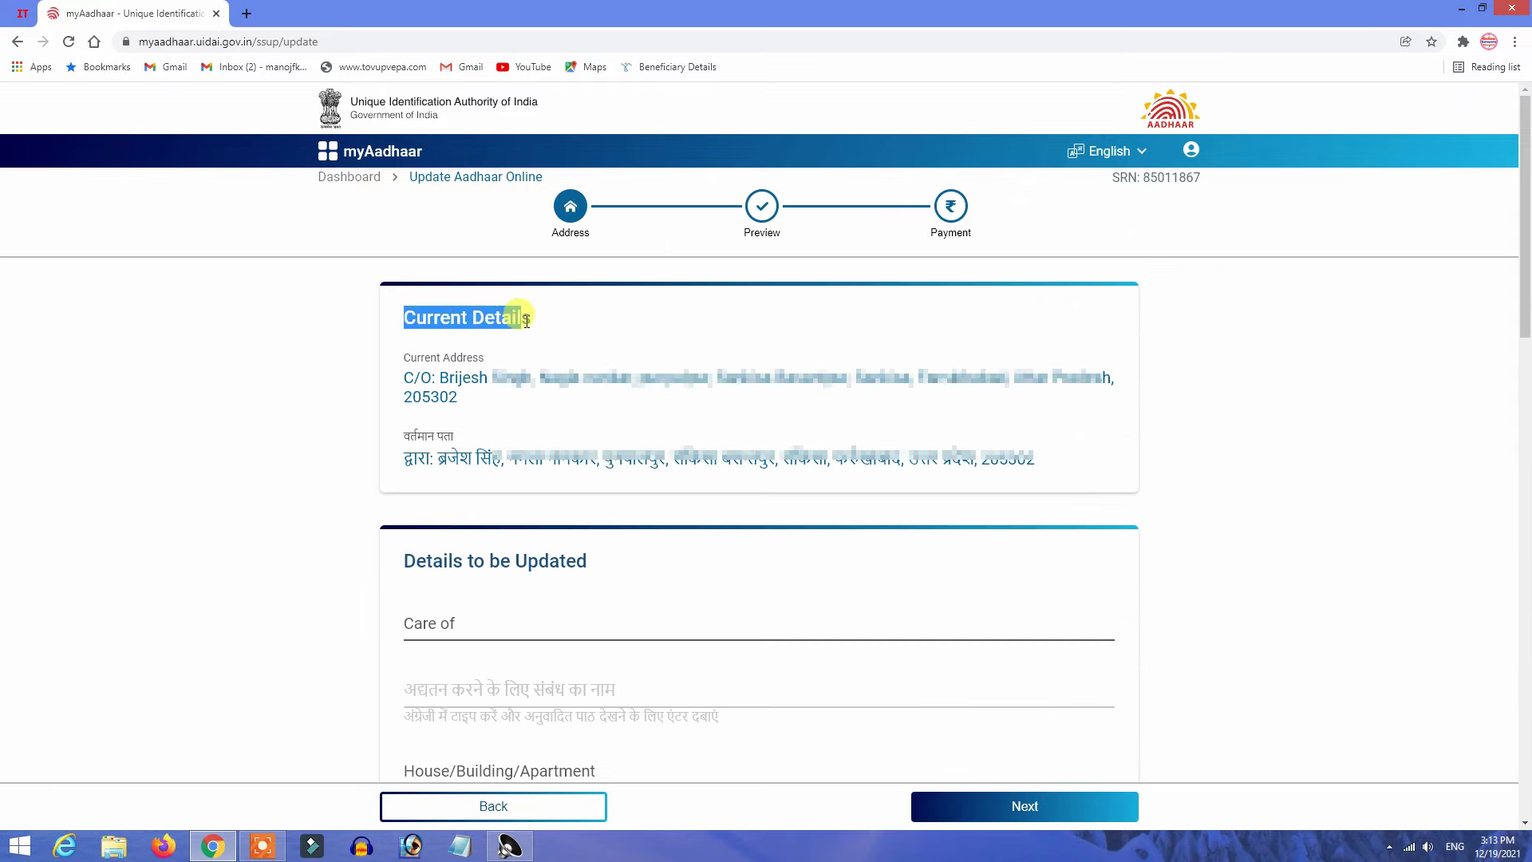
pyautogui.scroll(-2, 479, 462)
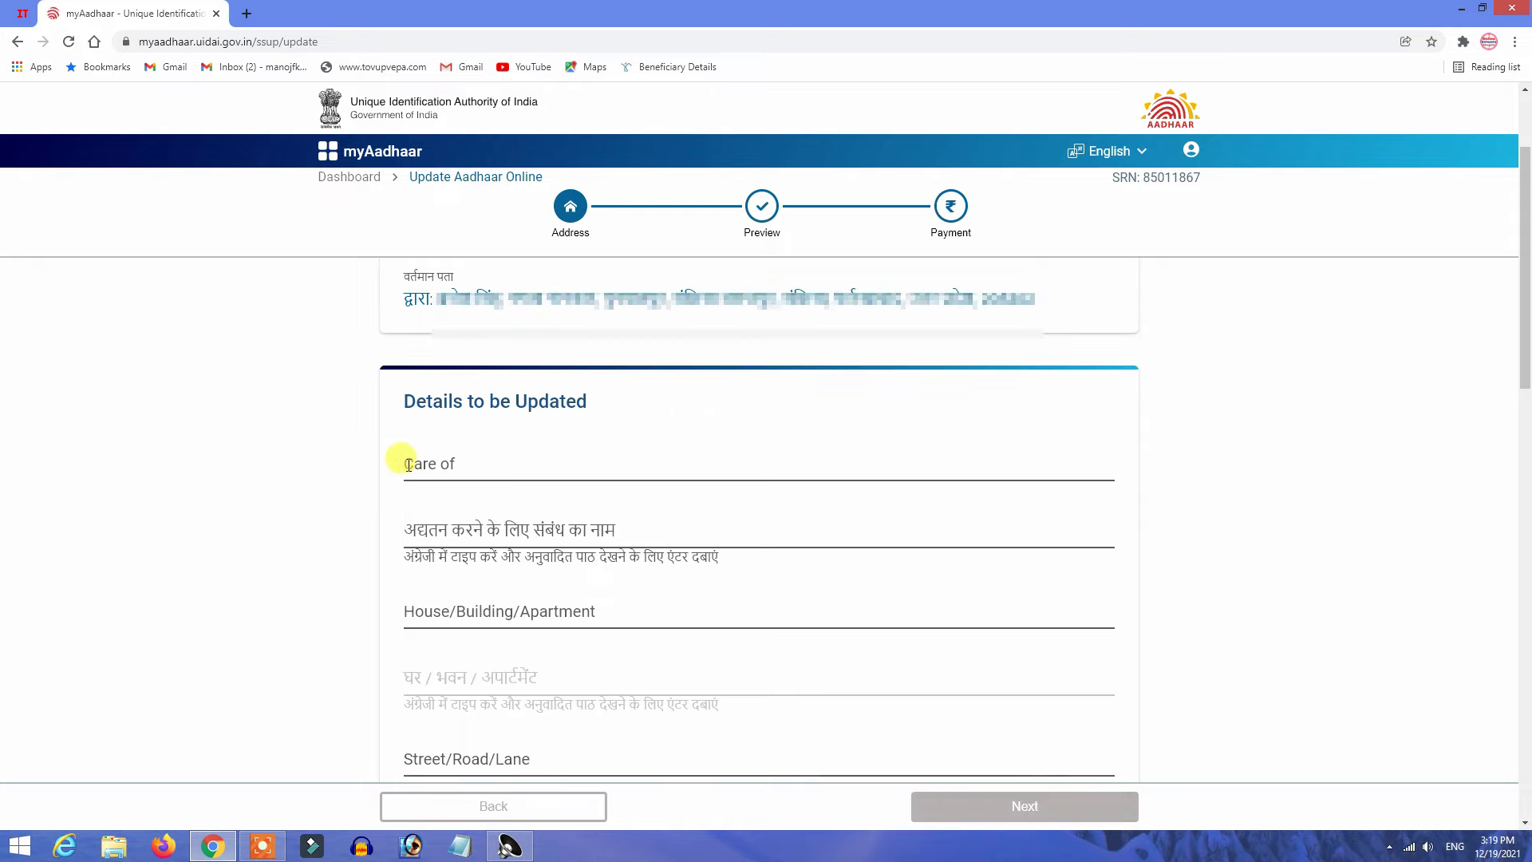
pyautogui.click(408, 465)
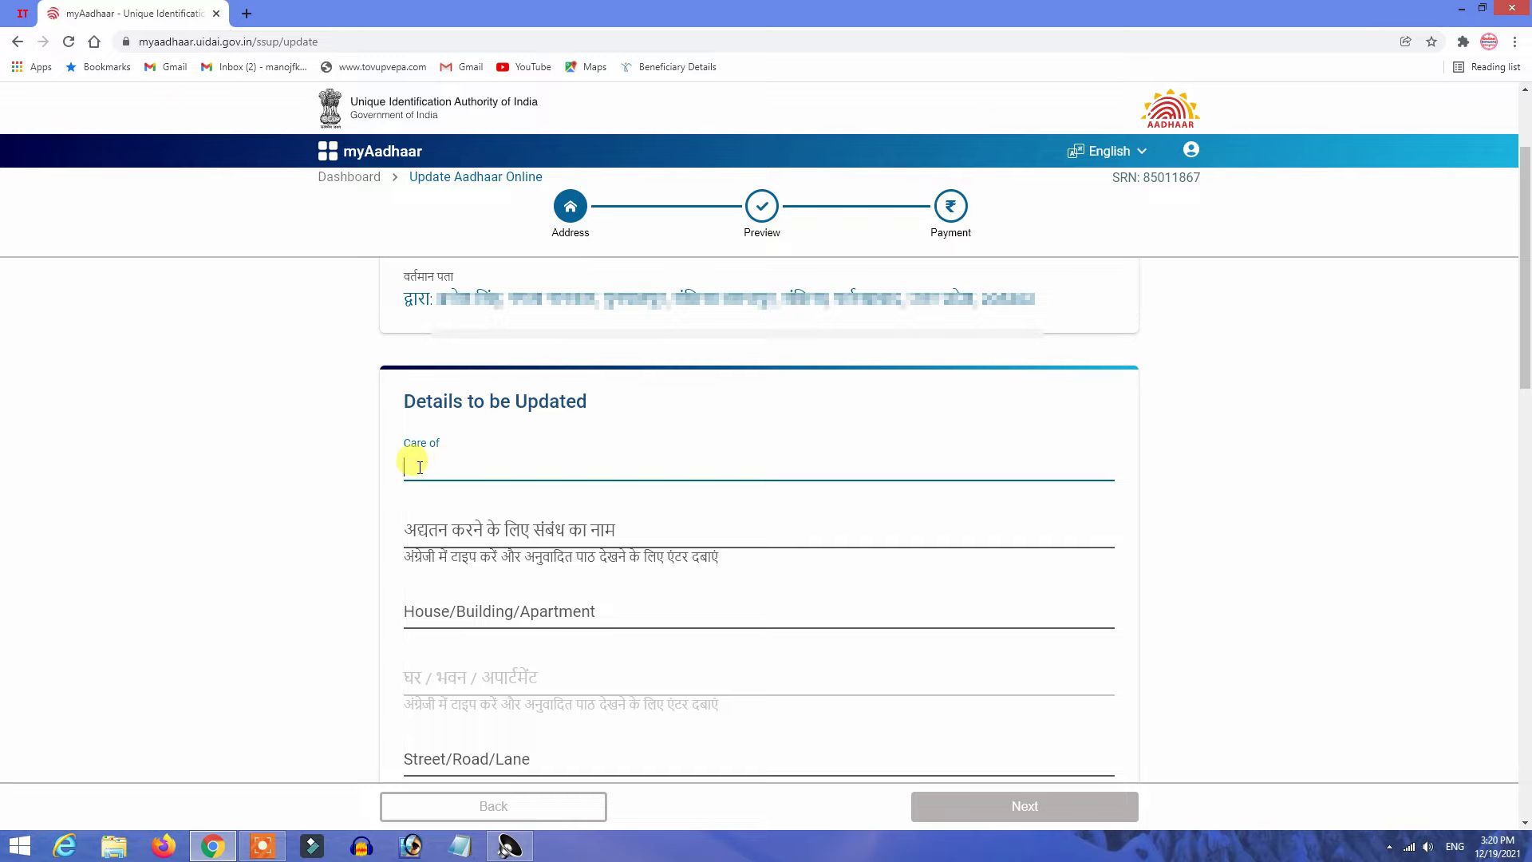
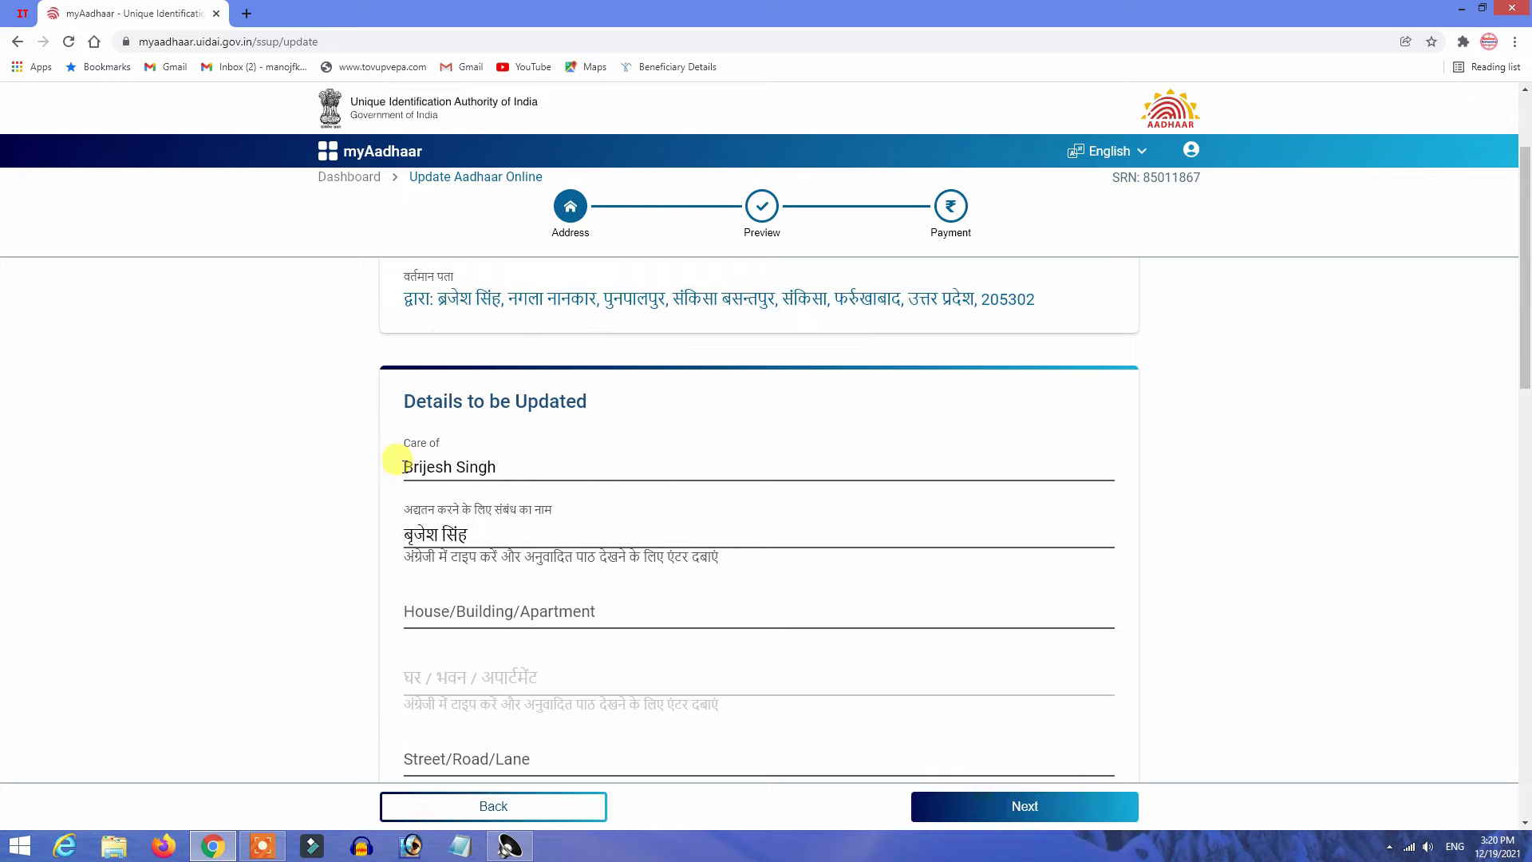
pyautogui.moveTo(400, 468); pyautogui.dragTo(495, 467)
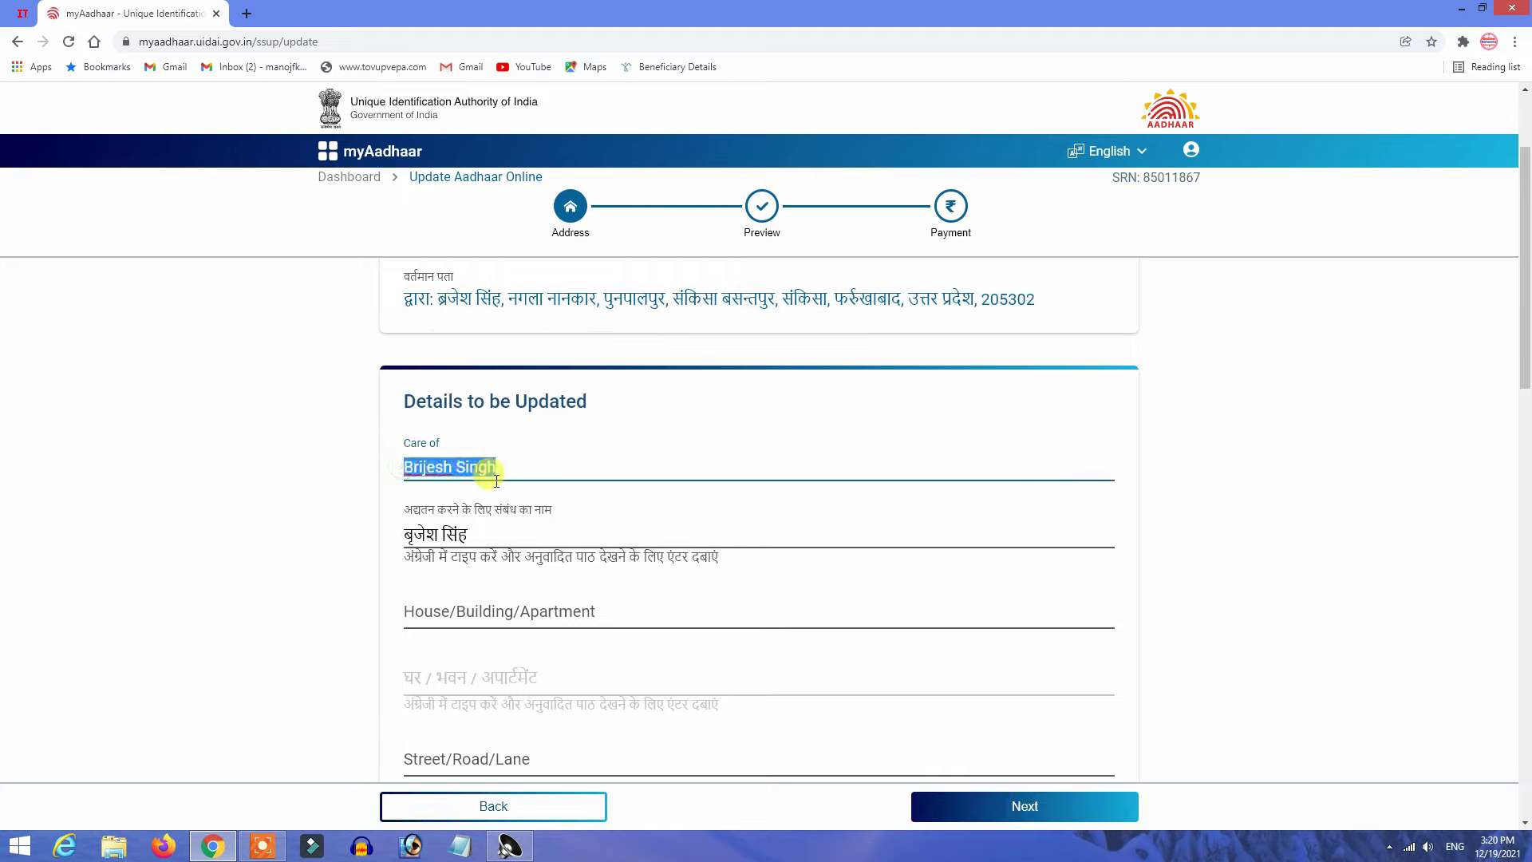
pyautogui.click(406, 530)
pyautogui.moveTo(399, 531); pyautogui.dragTo(467, 533)
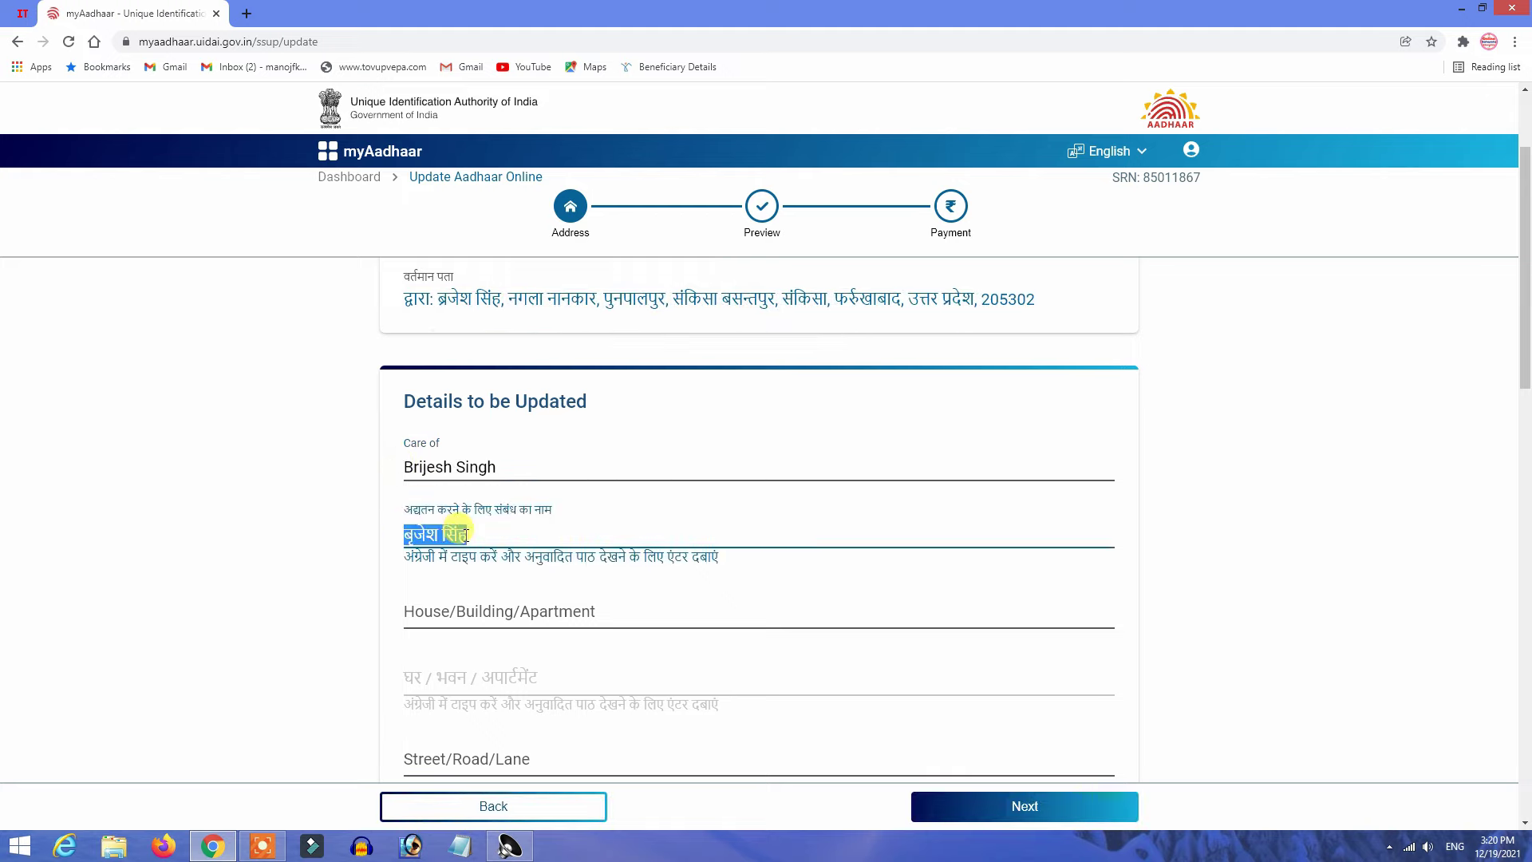
pyautogui.click(470, 535)
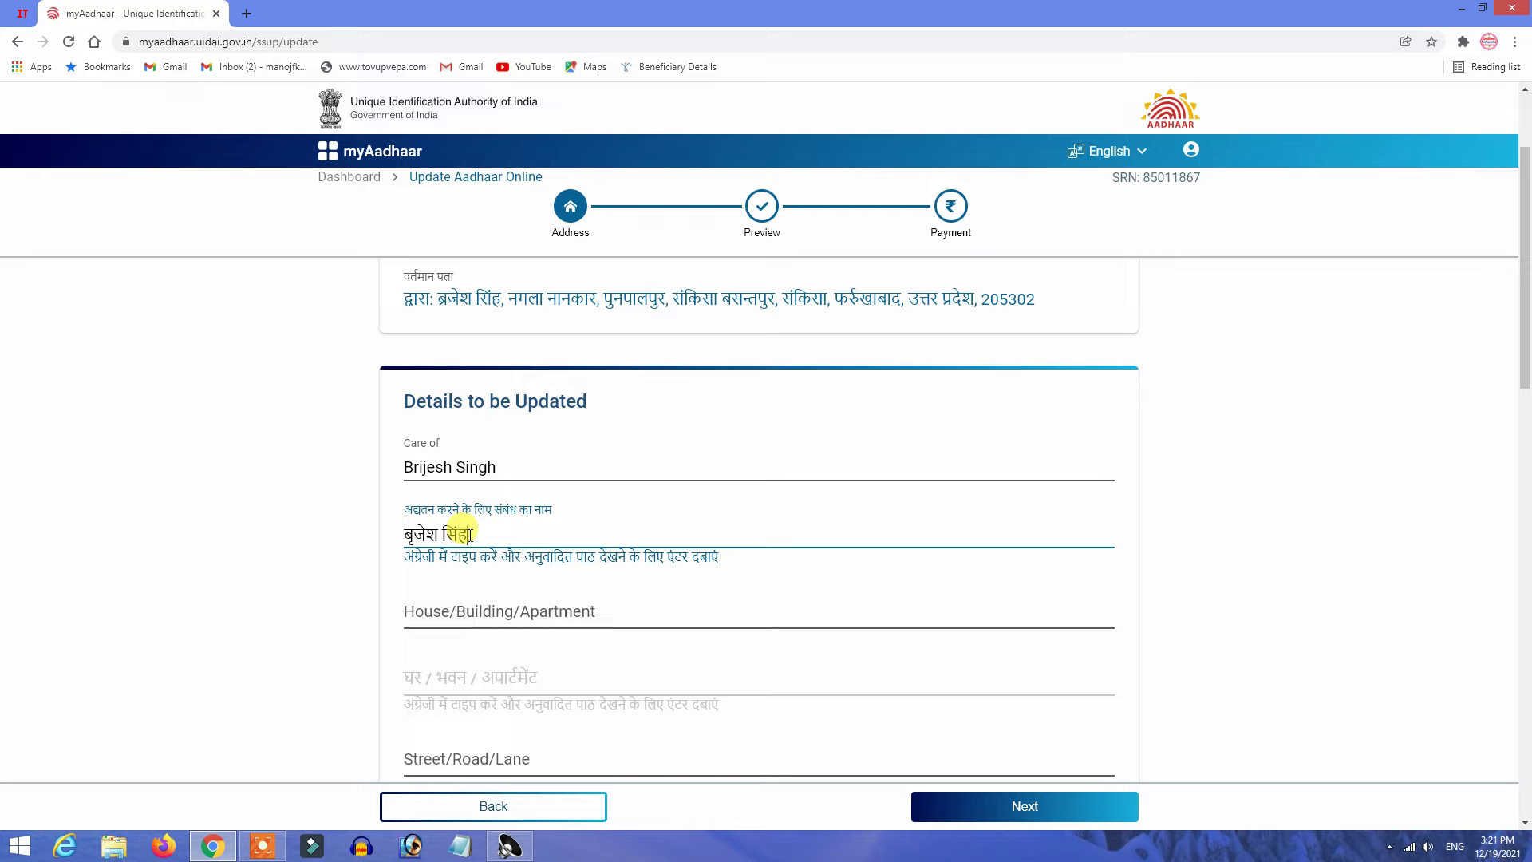
pyautogui.scroll(-1, 409, 540)
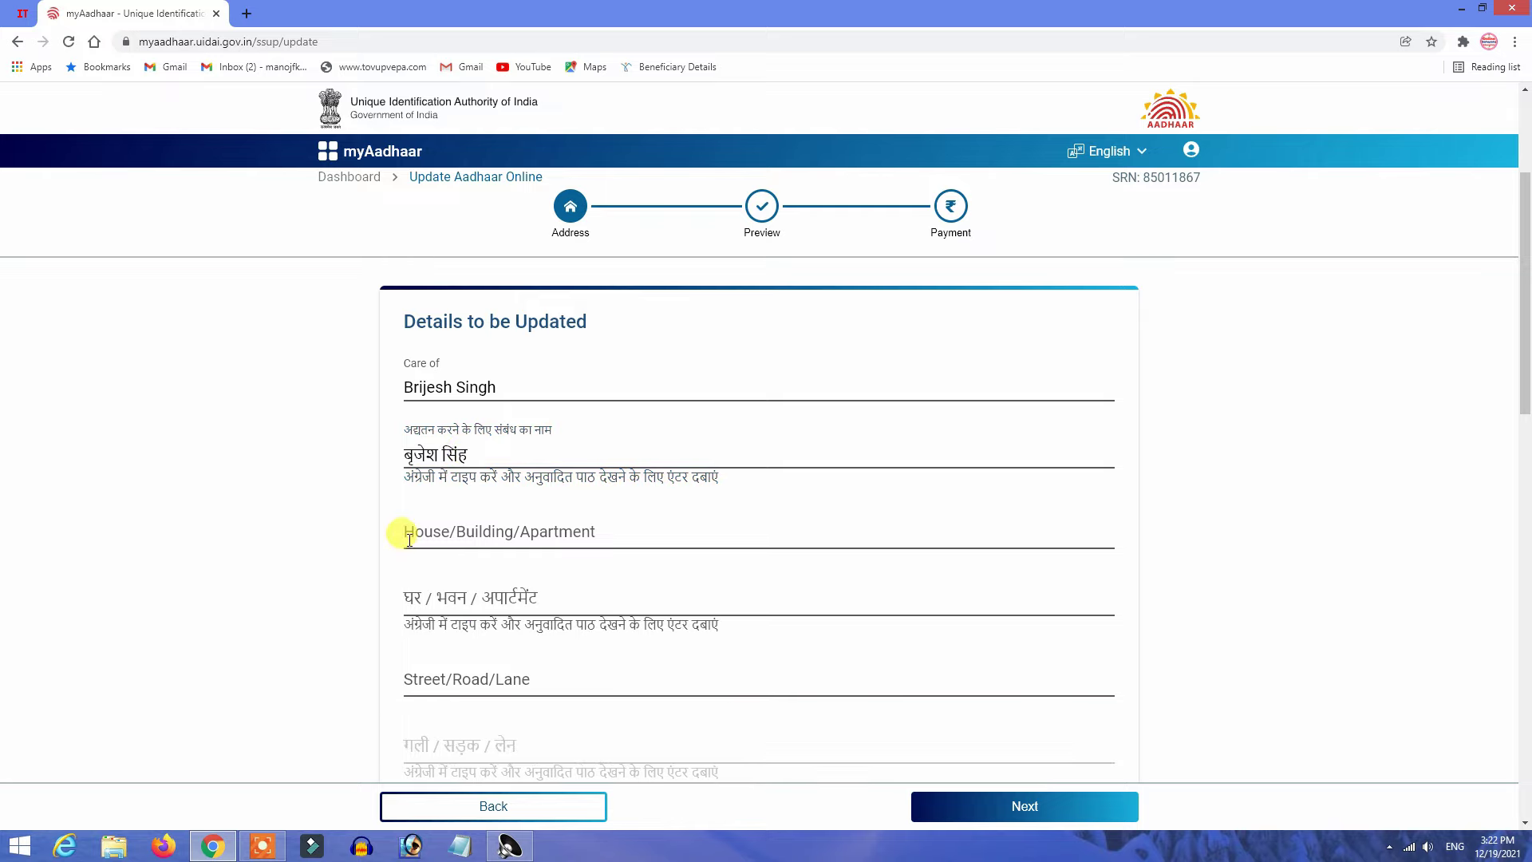
# Enter the new house, street, area and landmark lines, checking each Hindi transliteration.
pyautogui.click(481, 533)
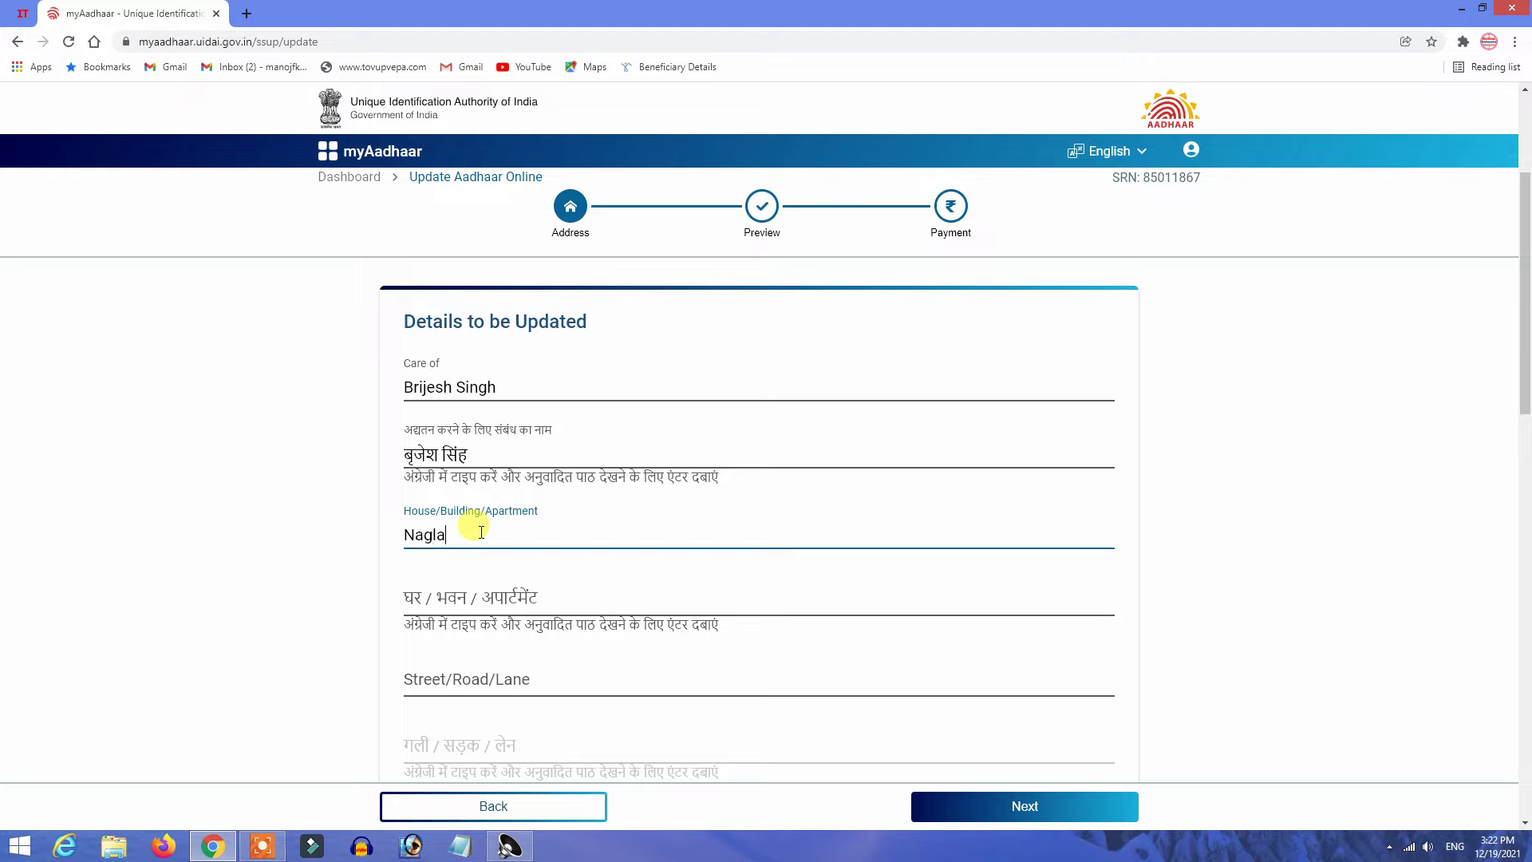
pyautogui.click(439, 597)
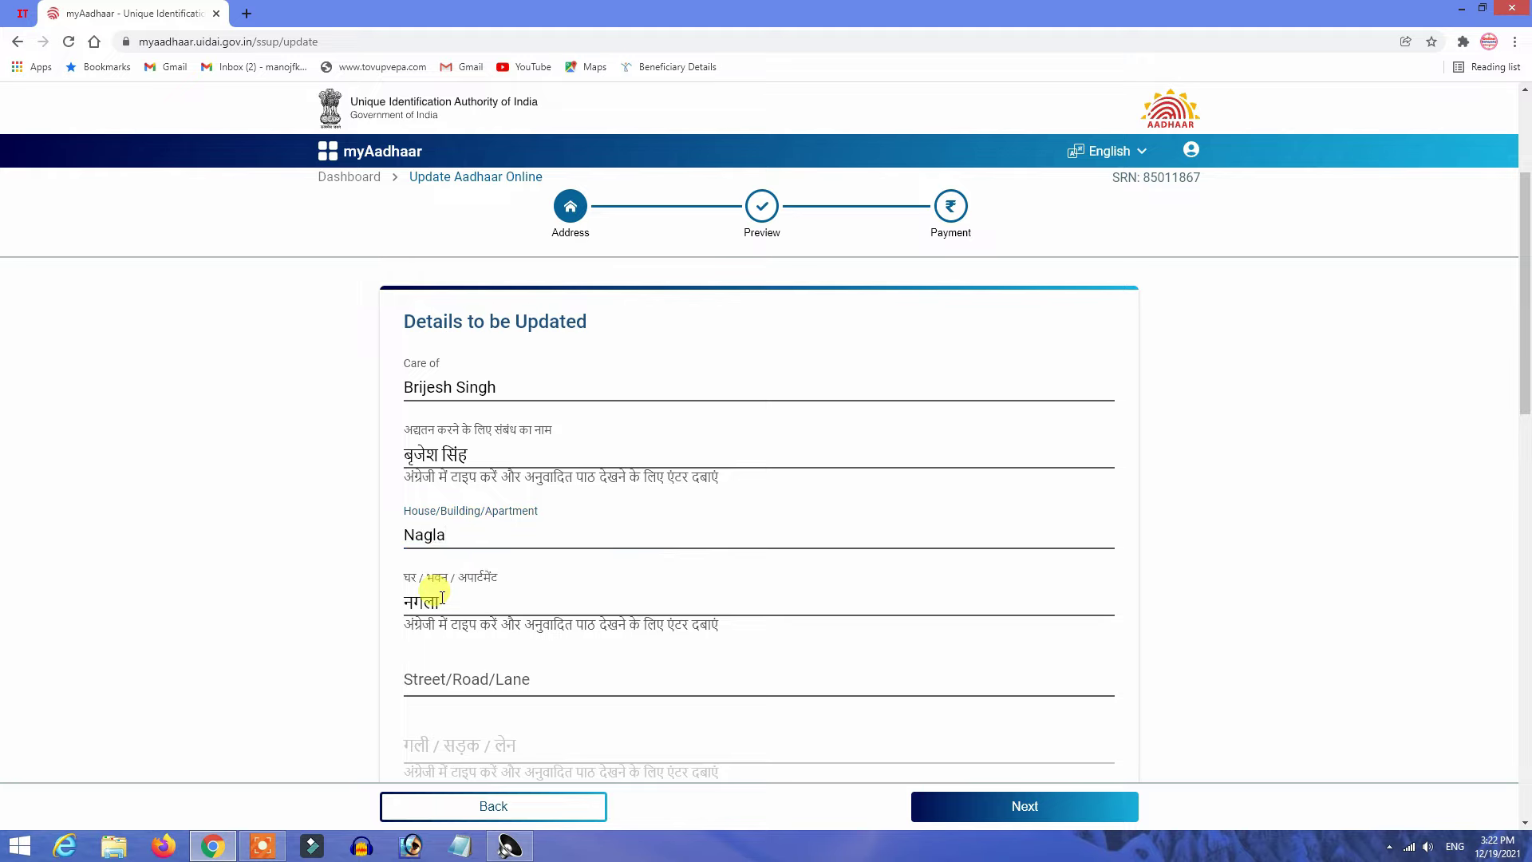
pyautogui.moveTo(437, 602); pyautogui.dragTo(393, 615)
pyautogui.click(394, 619)
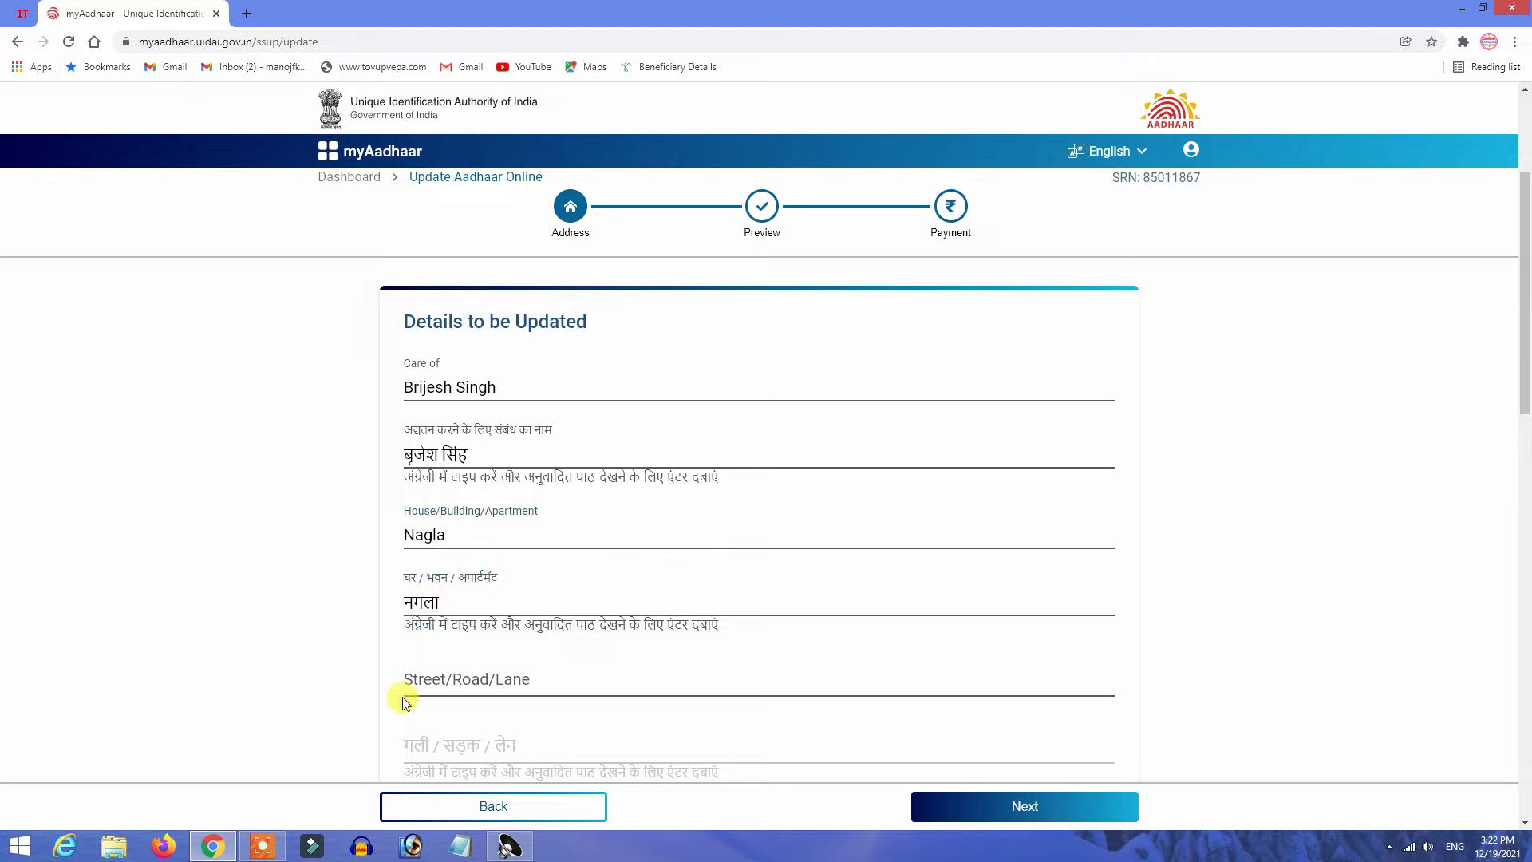
pyautogui.click(407, 679)
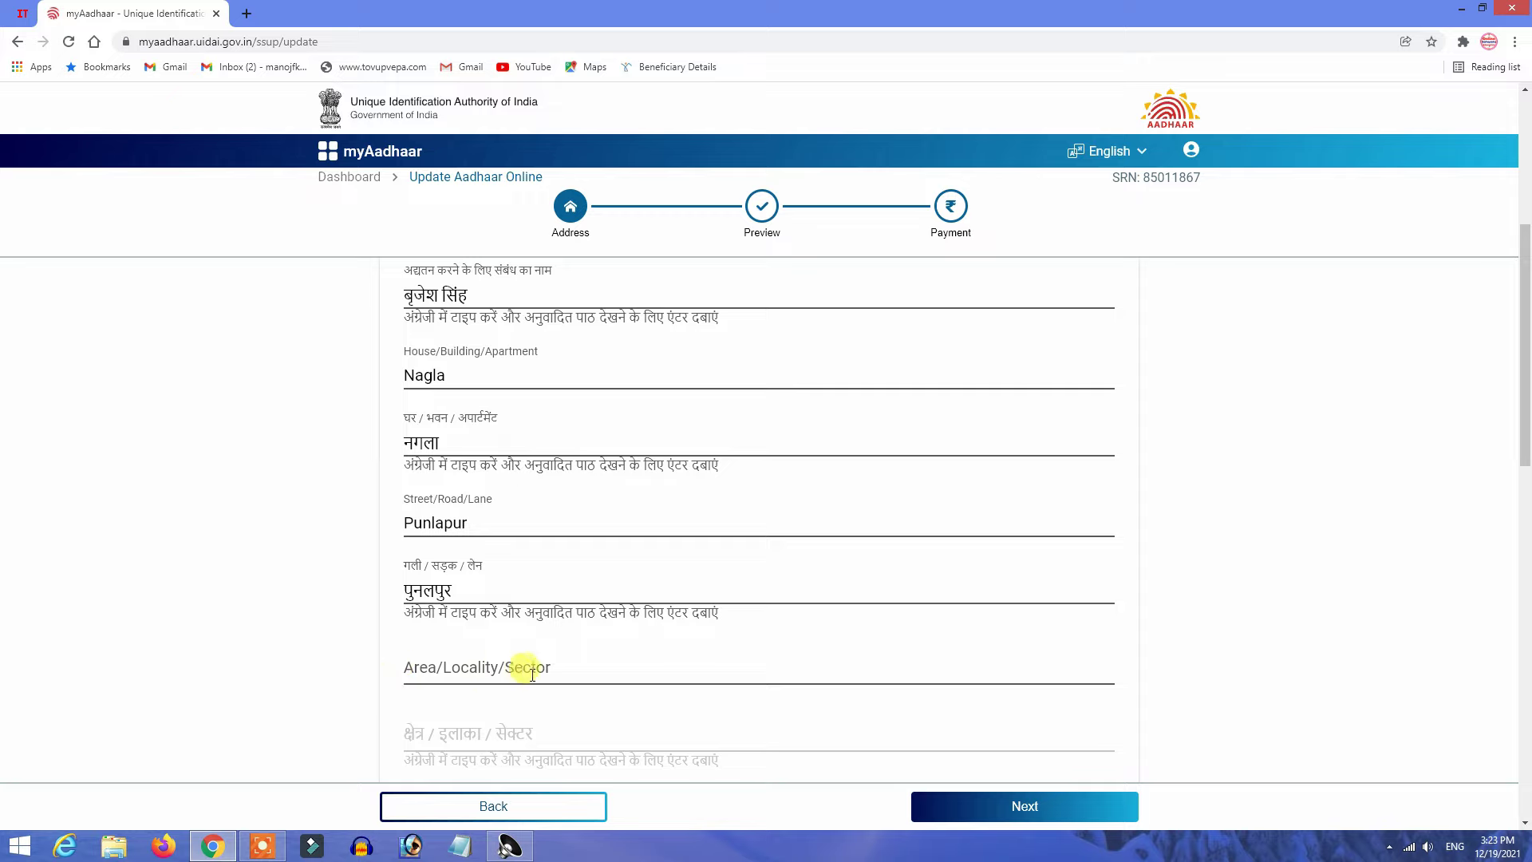
pyautogui.click(449, 672)
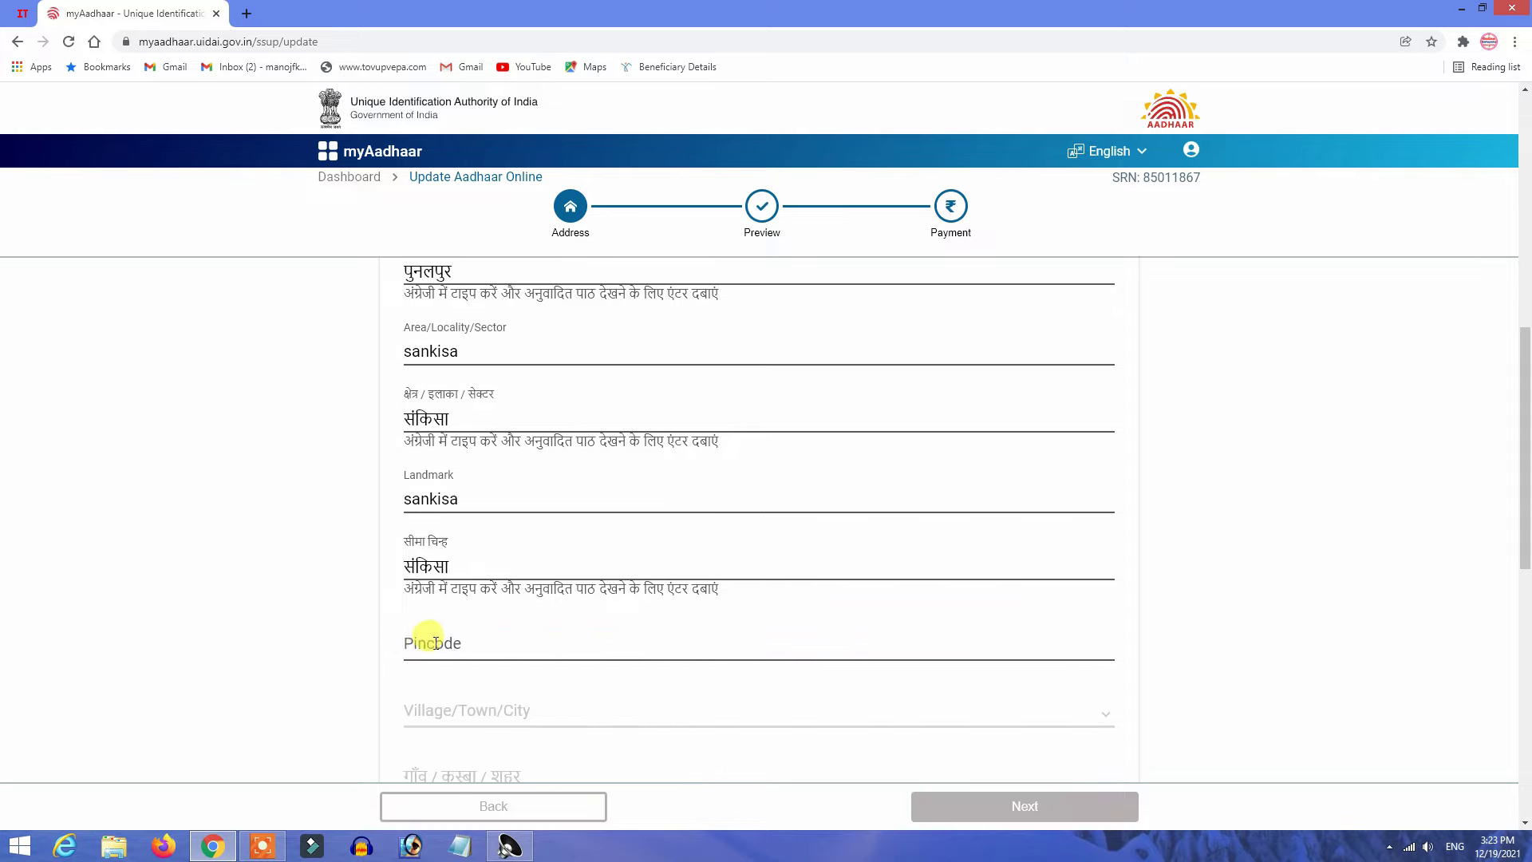
pyautogui.click(435, 642)
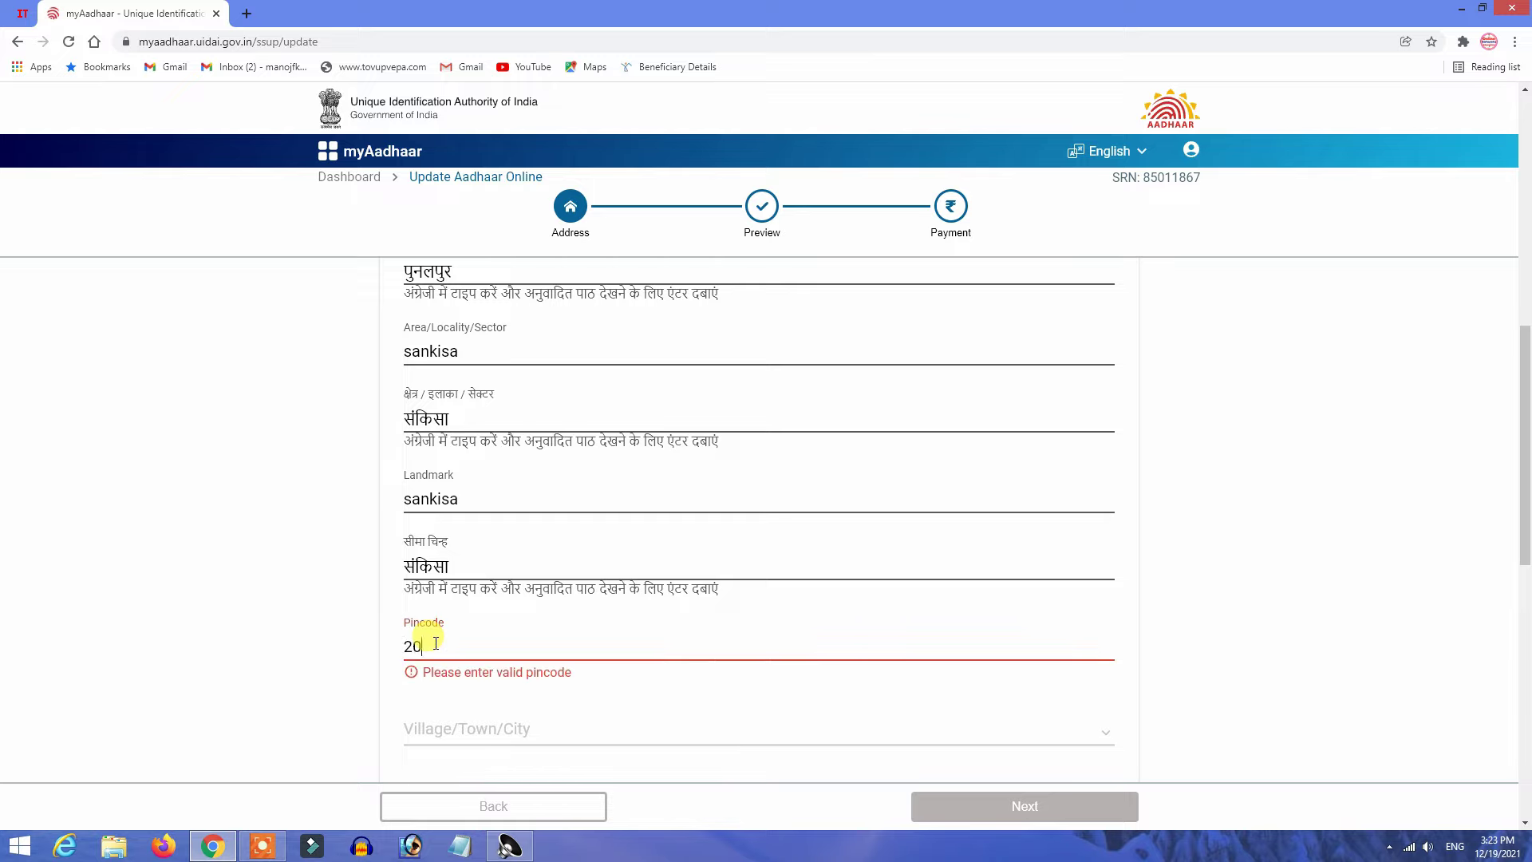
pyautogui.write('9625')
pyautogui.press('Tab')
pyautogui.scroll(-1, 435, 630)
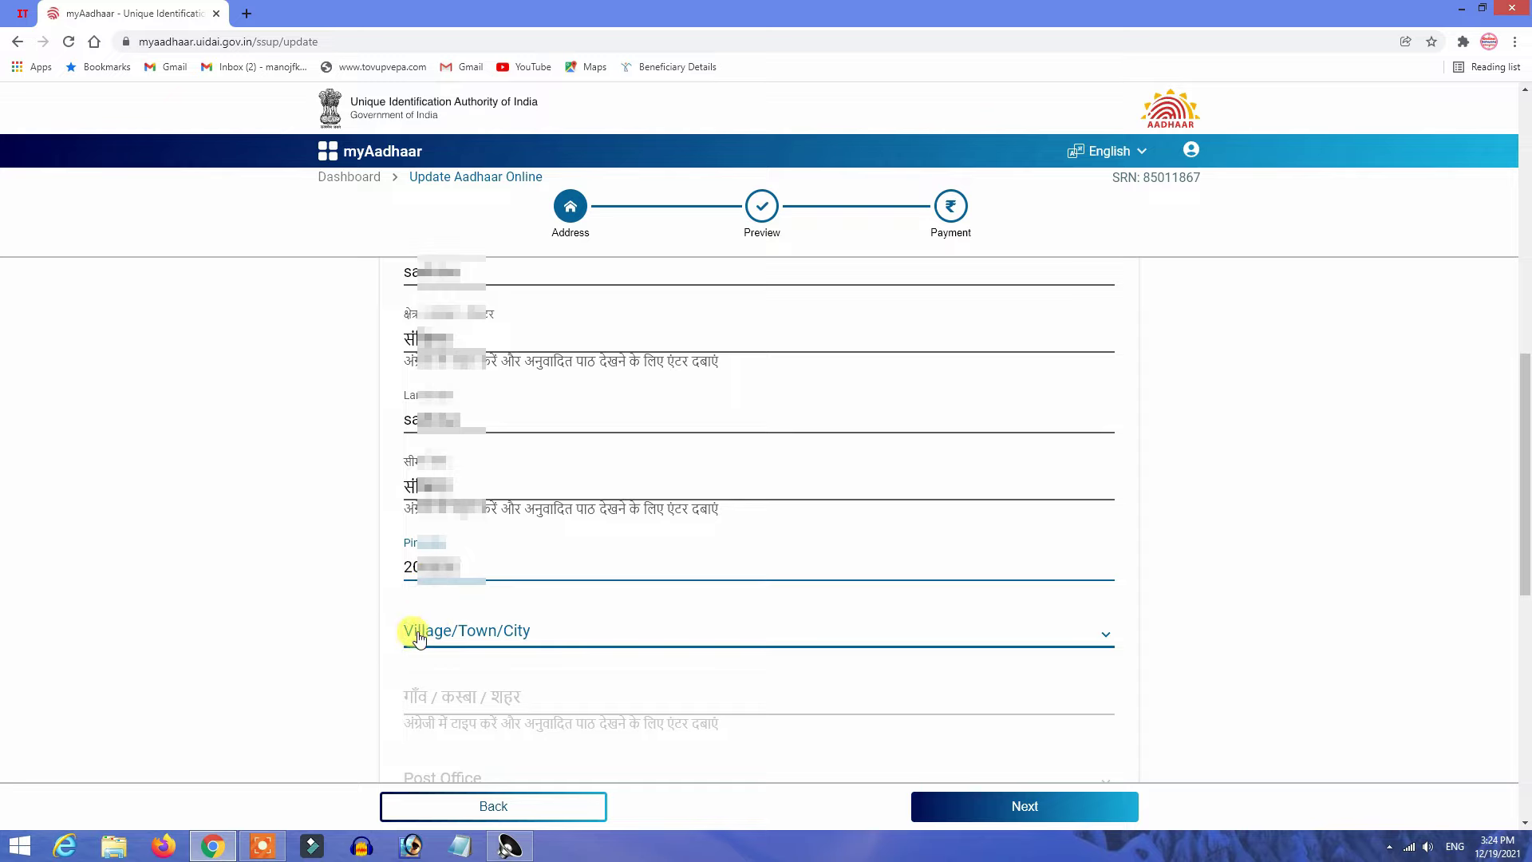
pyautogui.click(490, 631)
pyautogui.scroll(-5, 447, 463)
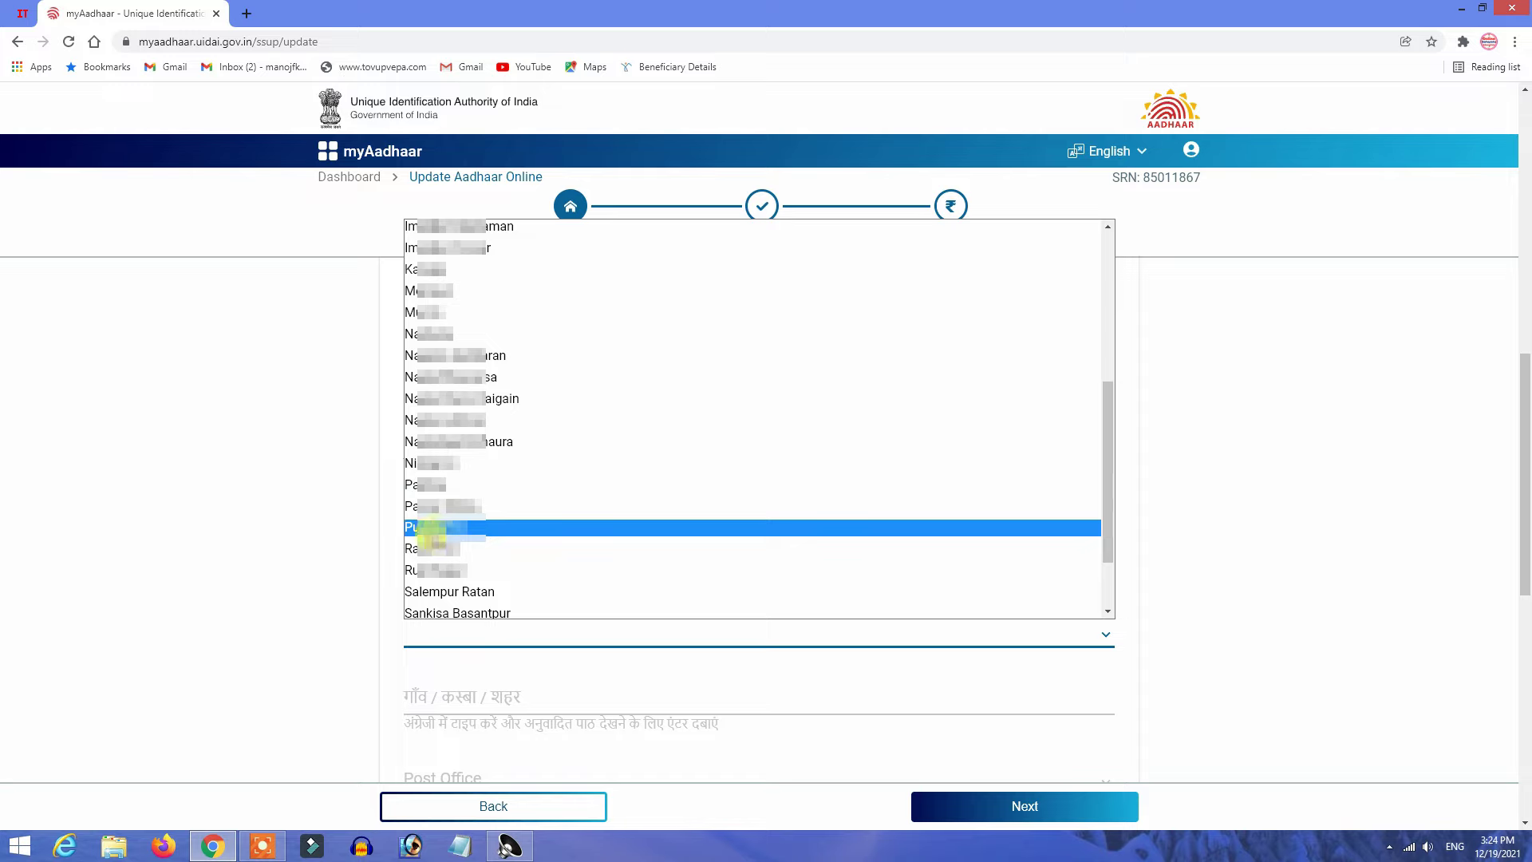
pyautogui.click(428, 528)
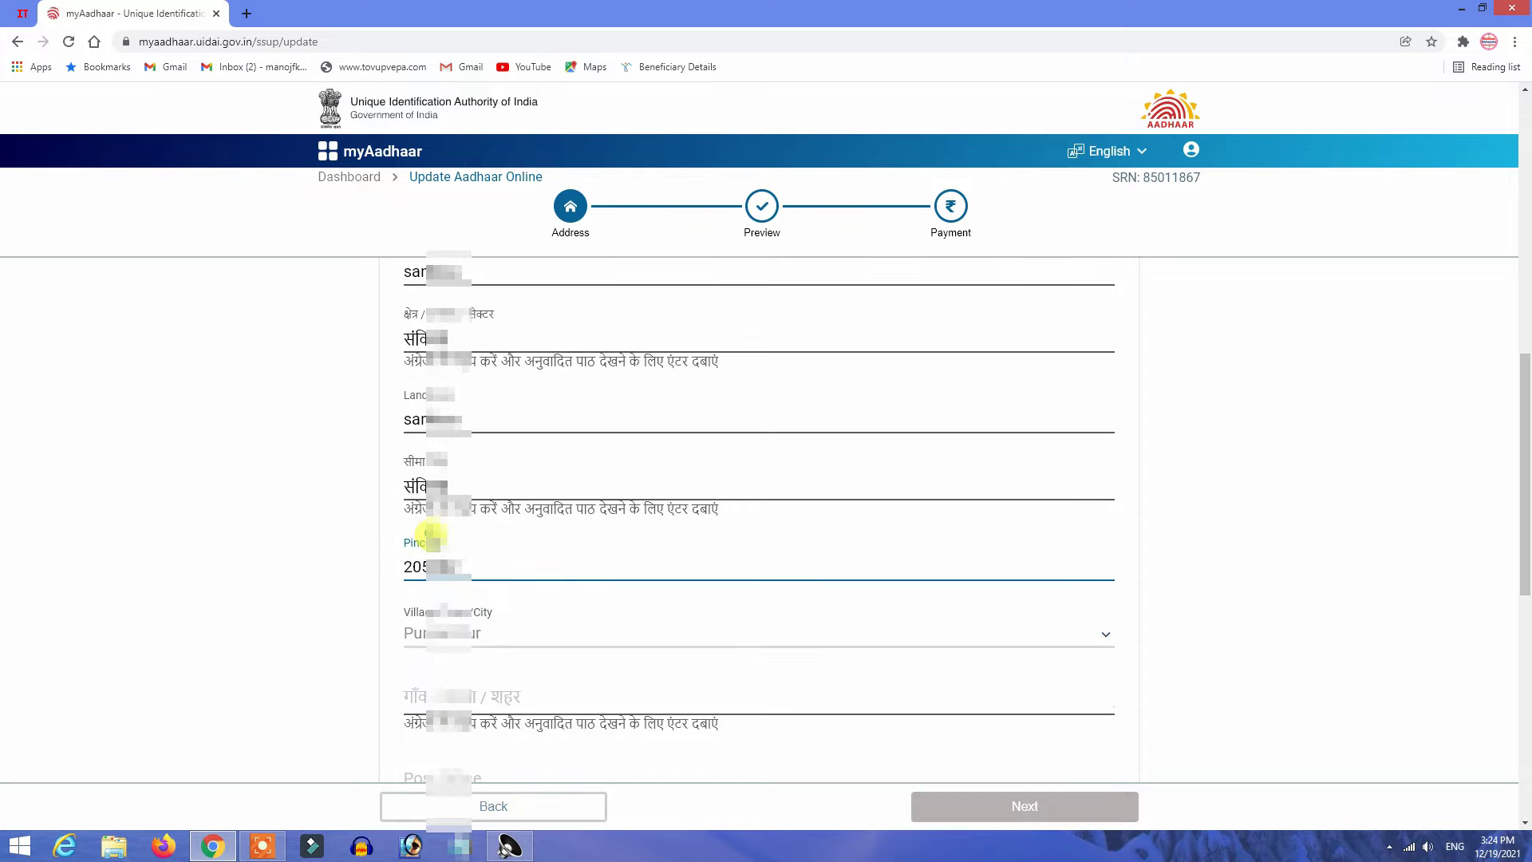
pyautogui.scroll(-1, 447, 647)
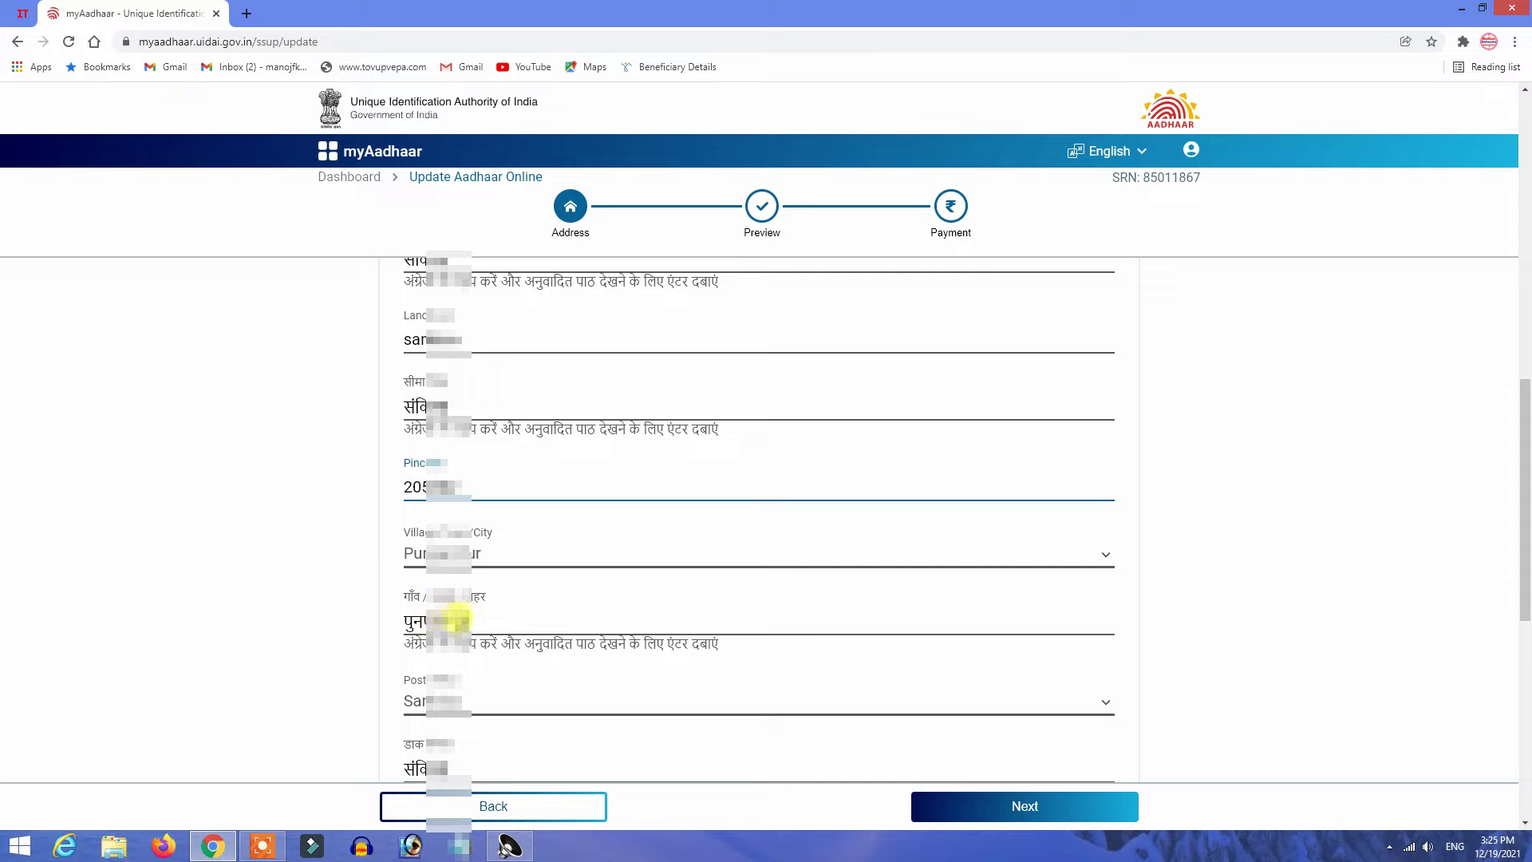
pyautogui.scroll(-1, 483, 639)
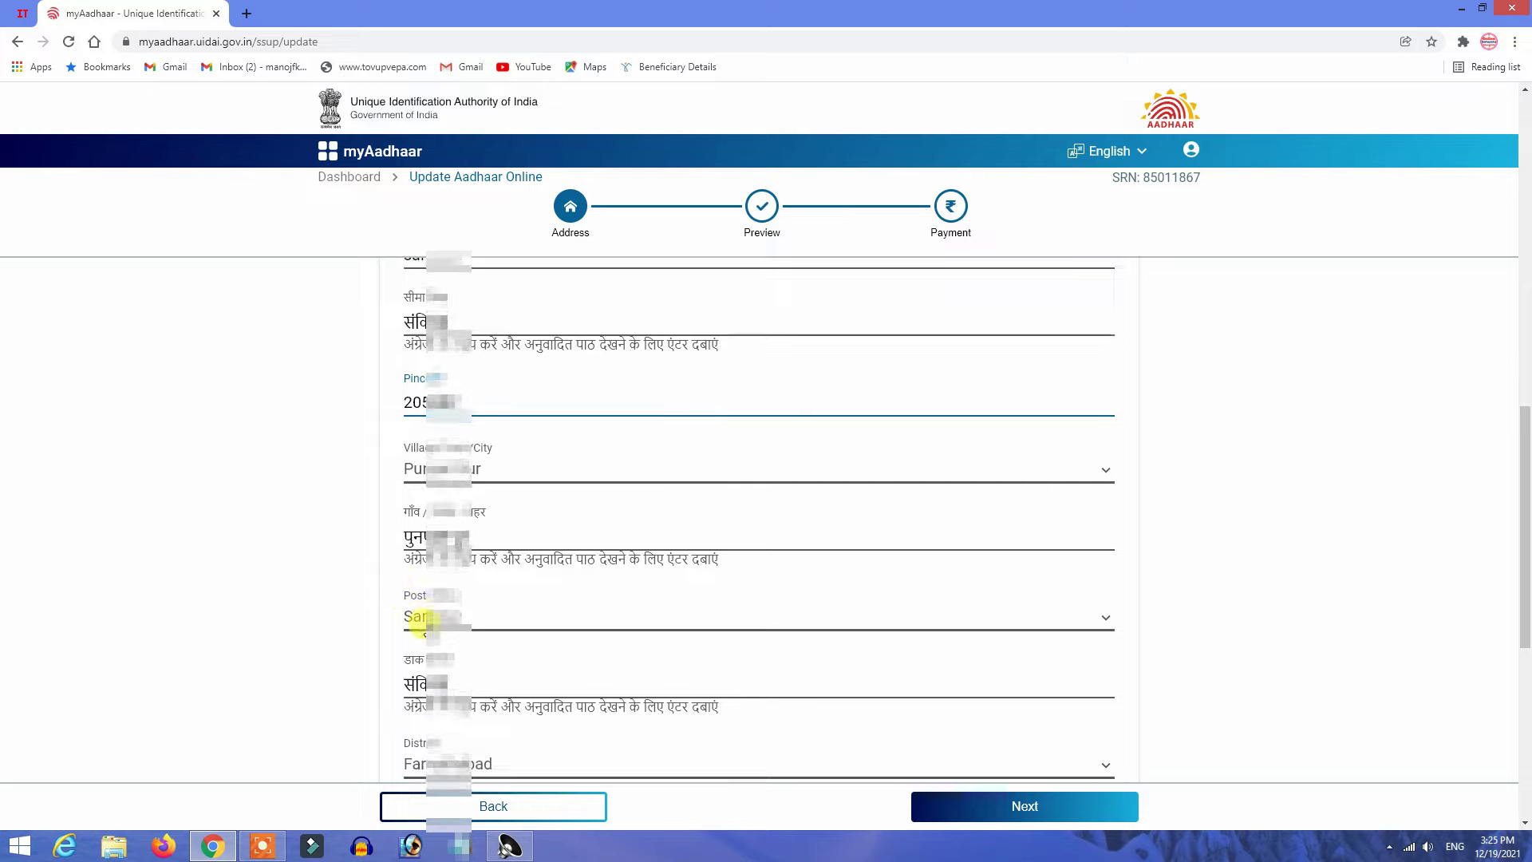
pyautogui.scroll(-1, 419, 619)
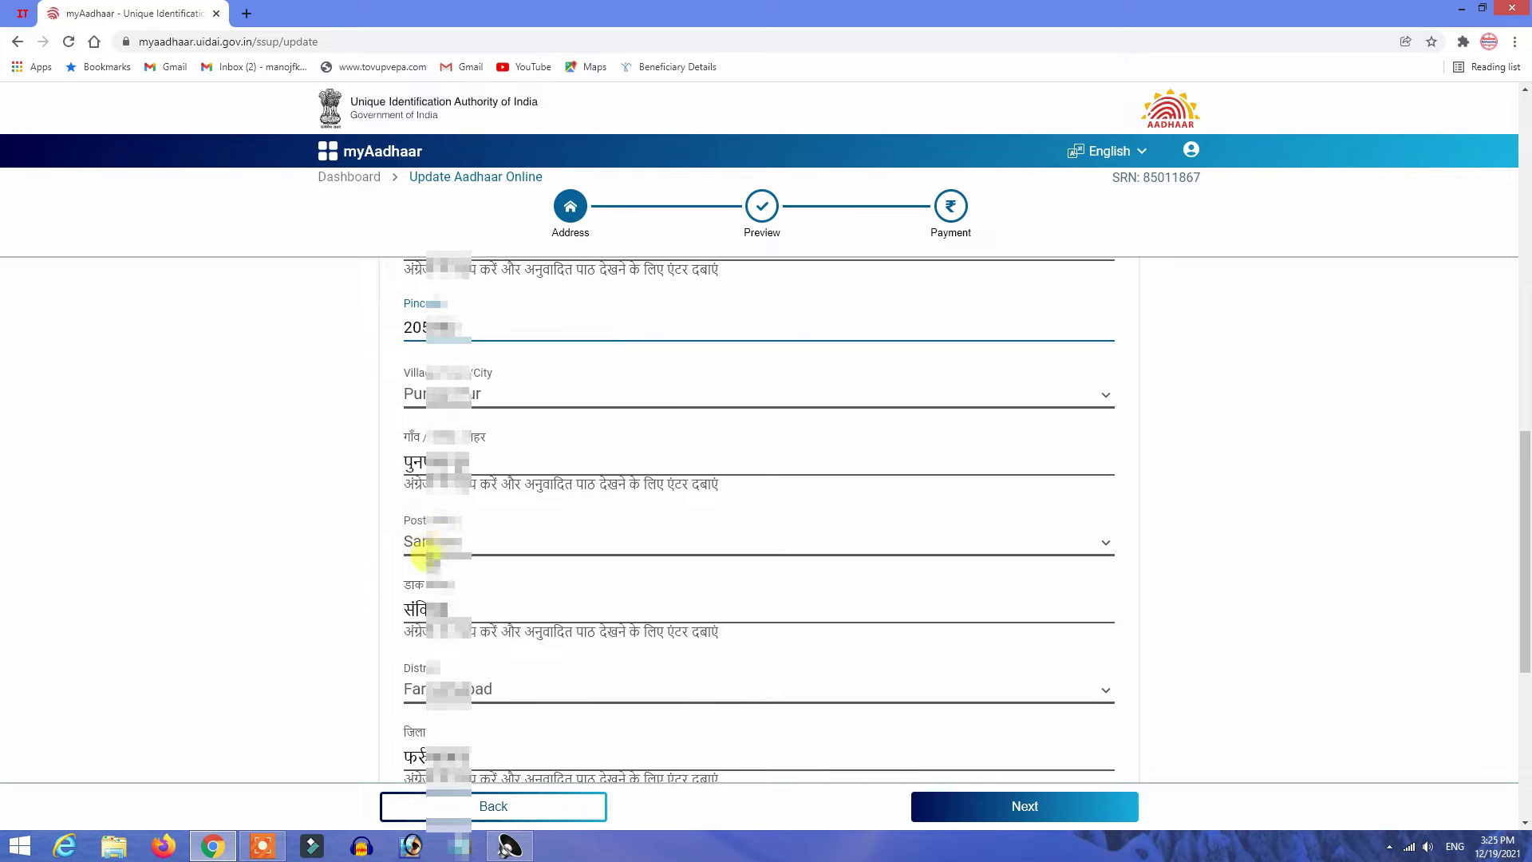
pyautogui.scroll(-1, 403, 662)
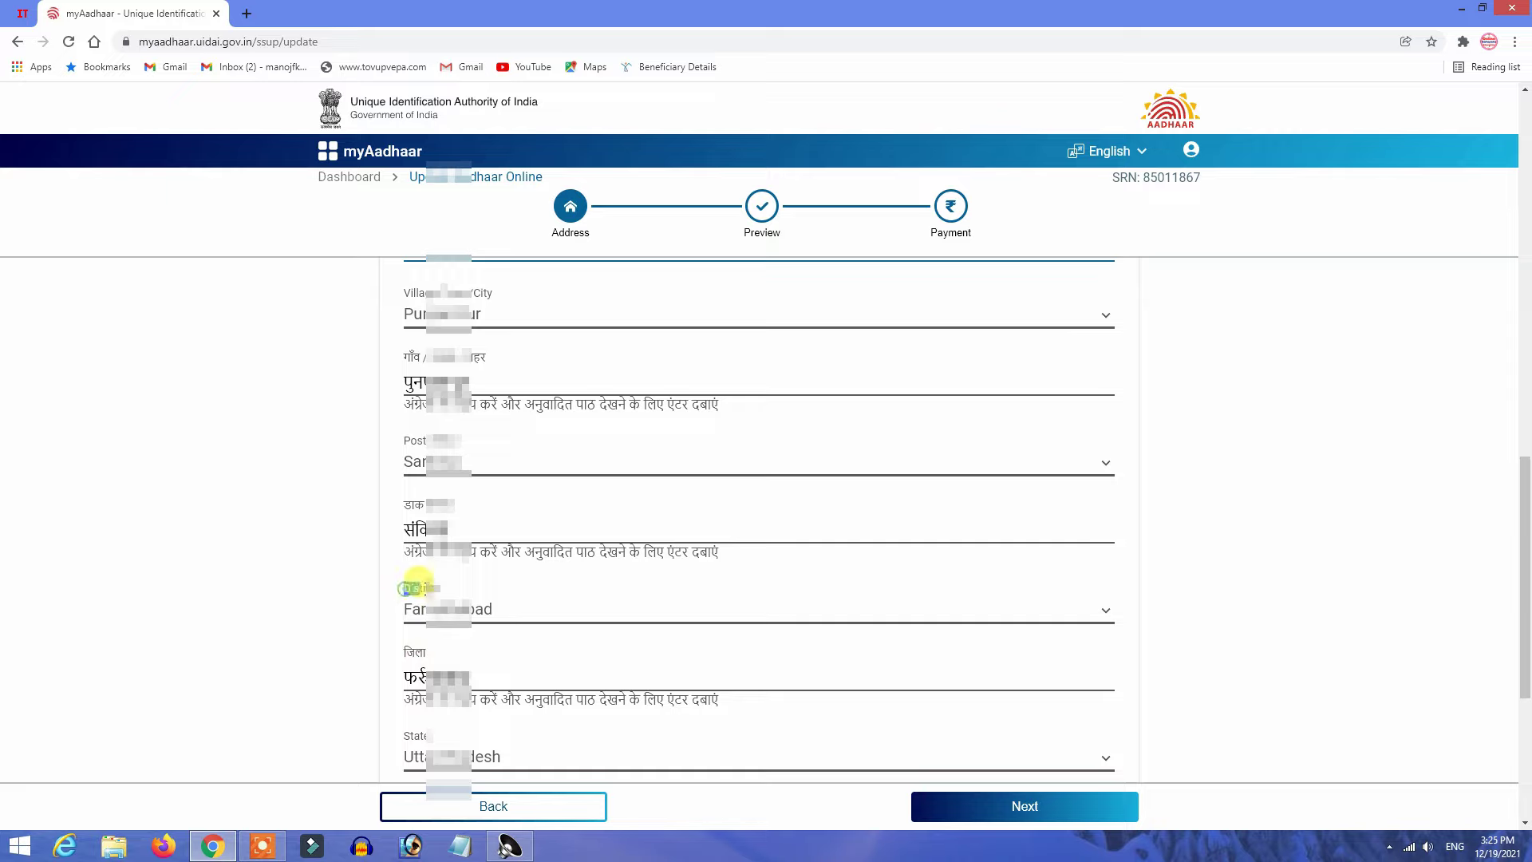
pyautogui.doubleClick(411, 654)
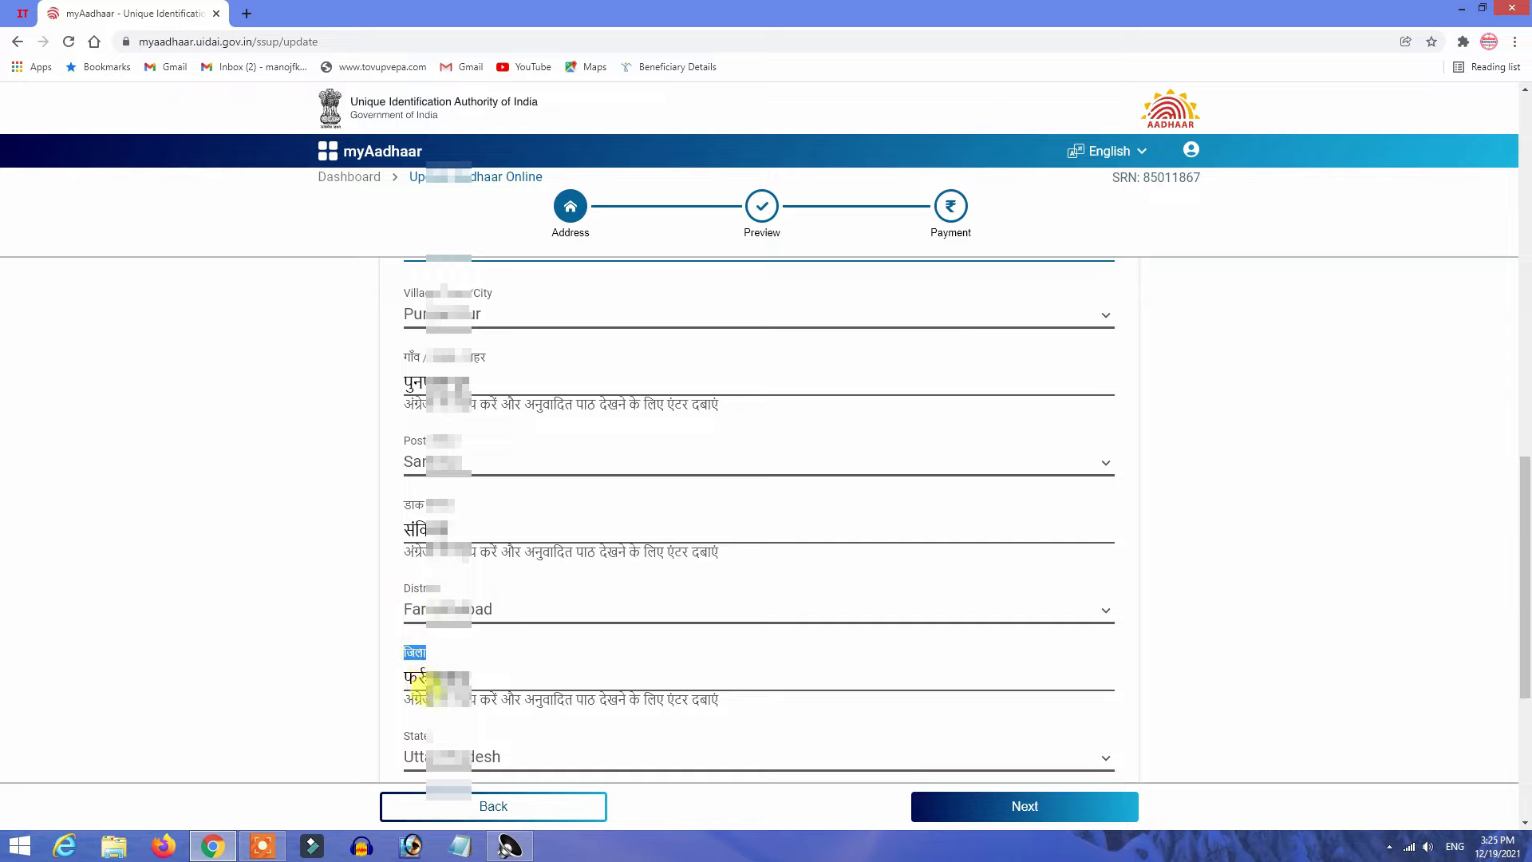
pyautogui.scroll(-2, 420, 674)
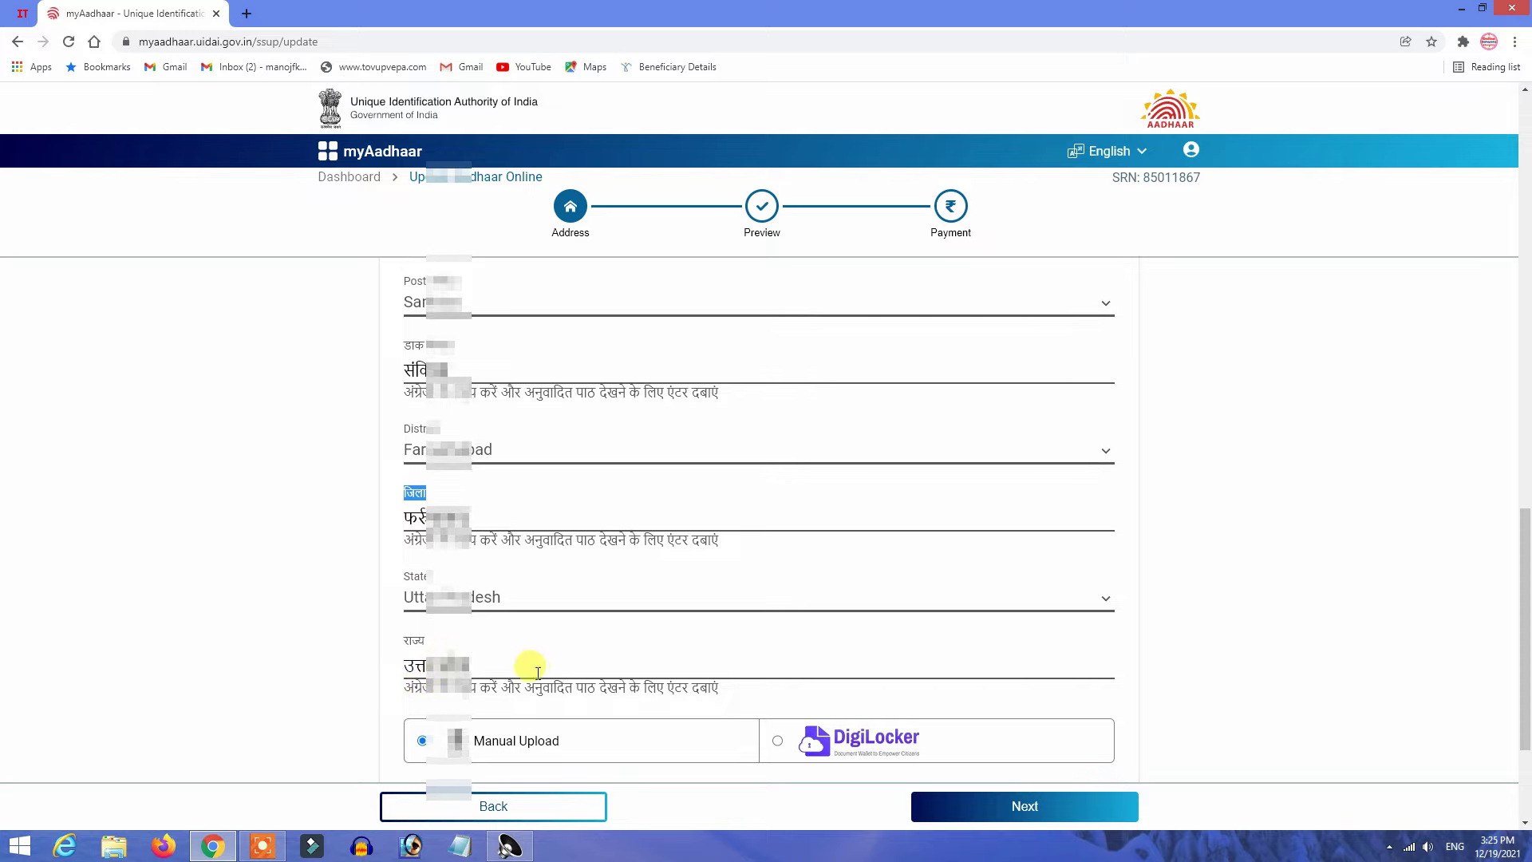
pyautogui.scroll(-1, 527, 678)
pyautogui.scroll(-1, 478, 675)
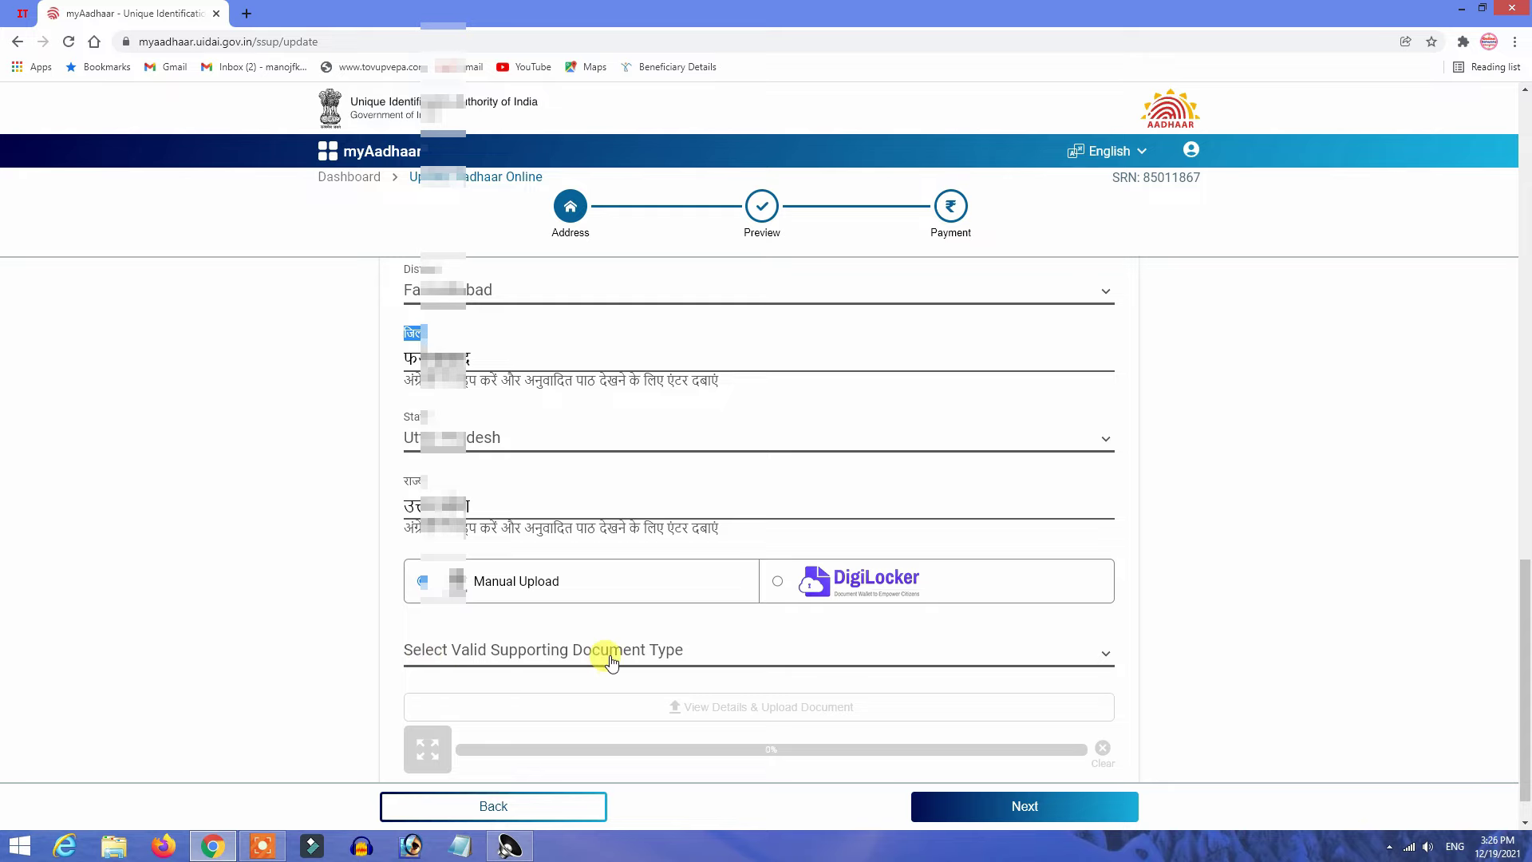
# Open the supporting document type list and scroll from Aadhaar Letter and Bank Statement down to Water Bill.
pyautogui.click(579, 656)
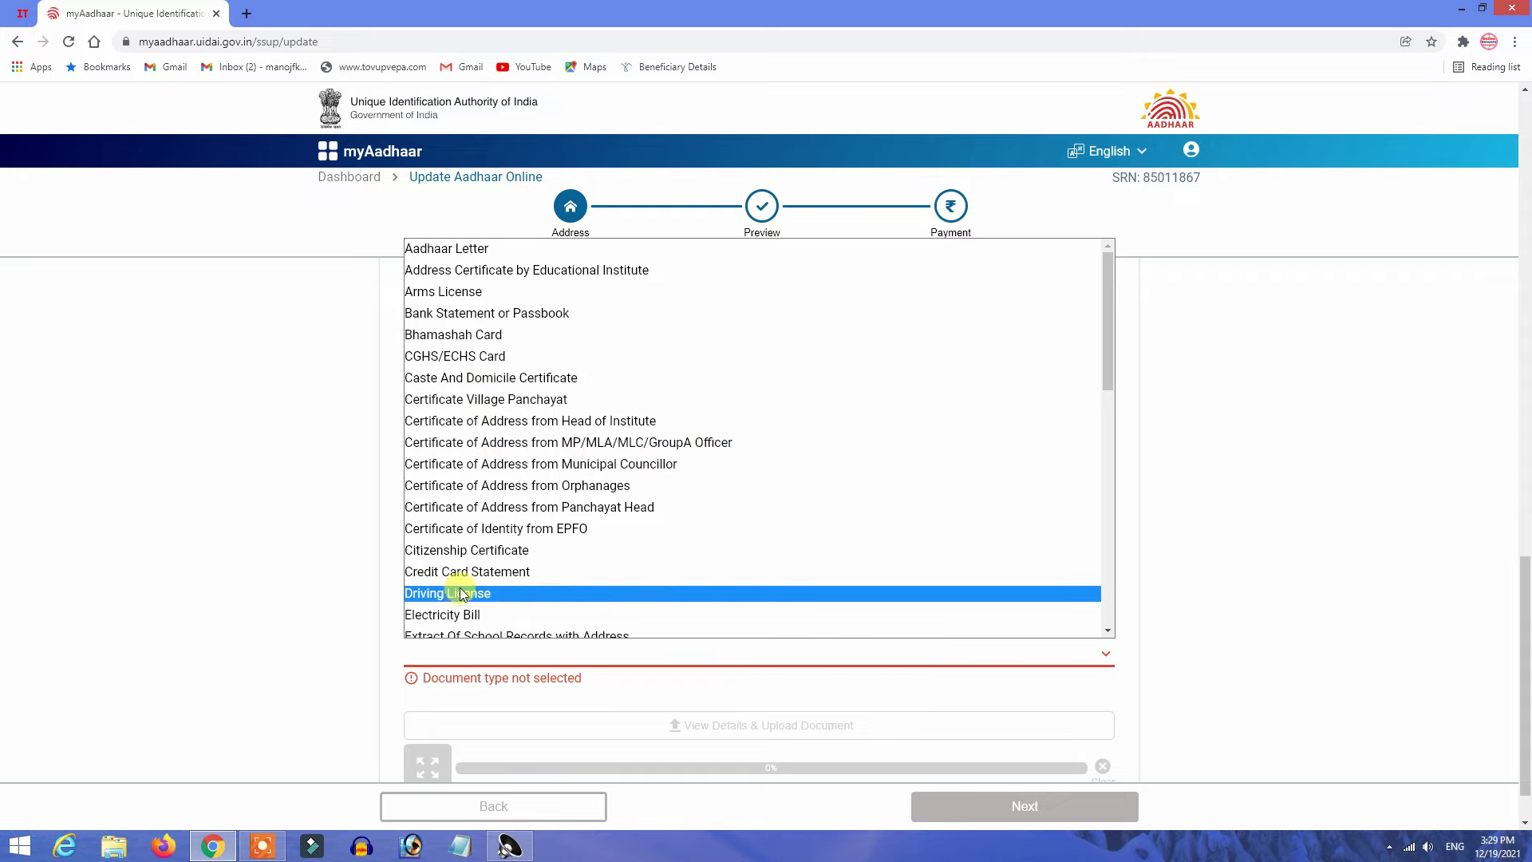
pyautogui.scroll(-2, 457, 399)
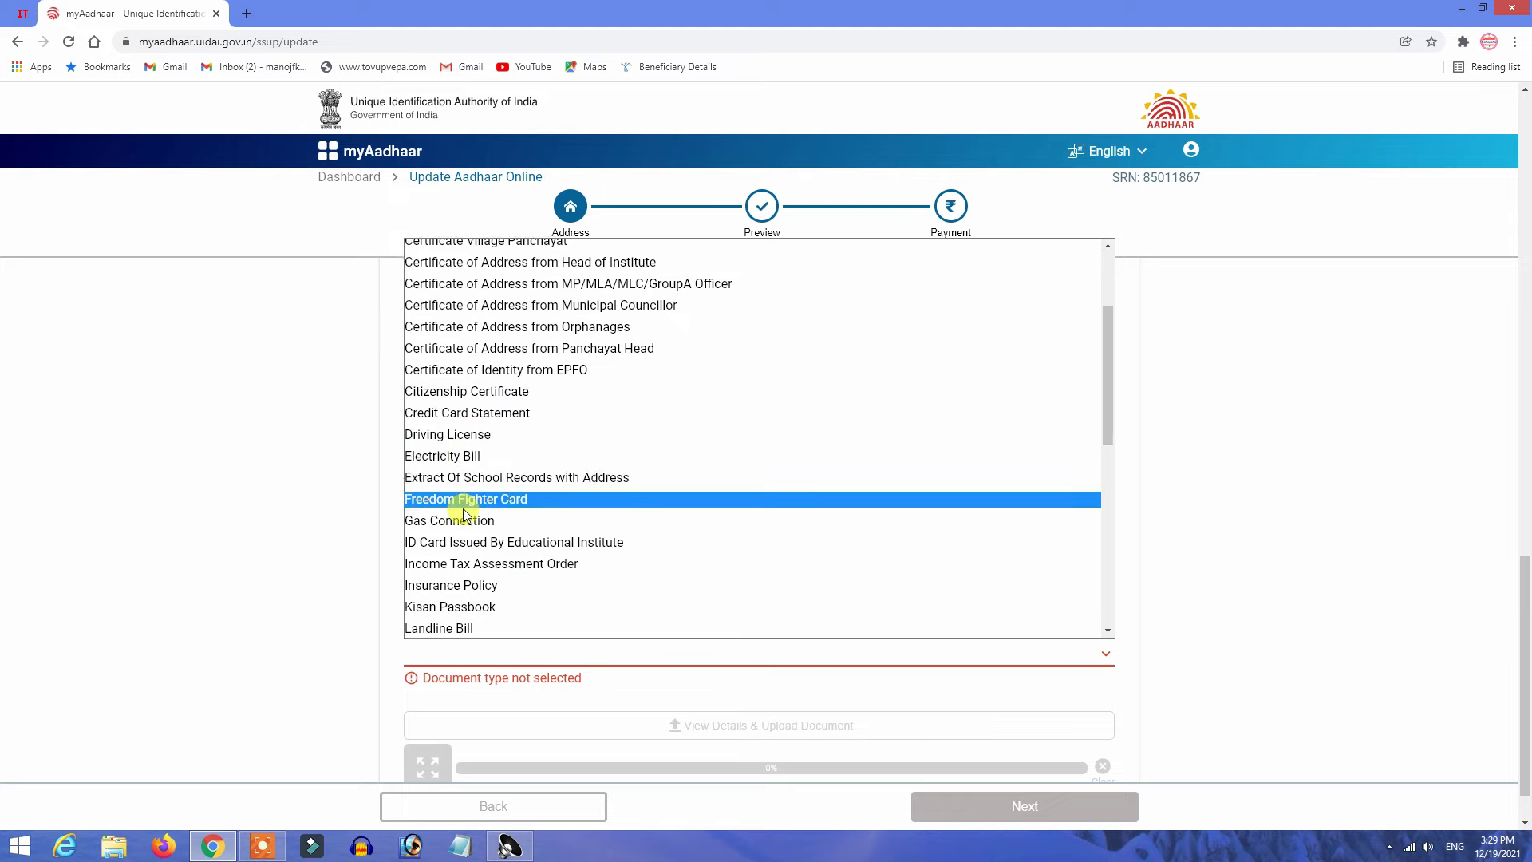
pyautogui.scroll(-4, 465, 500)
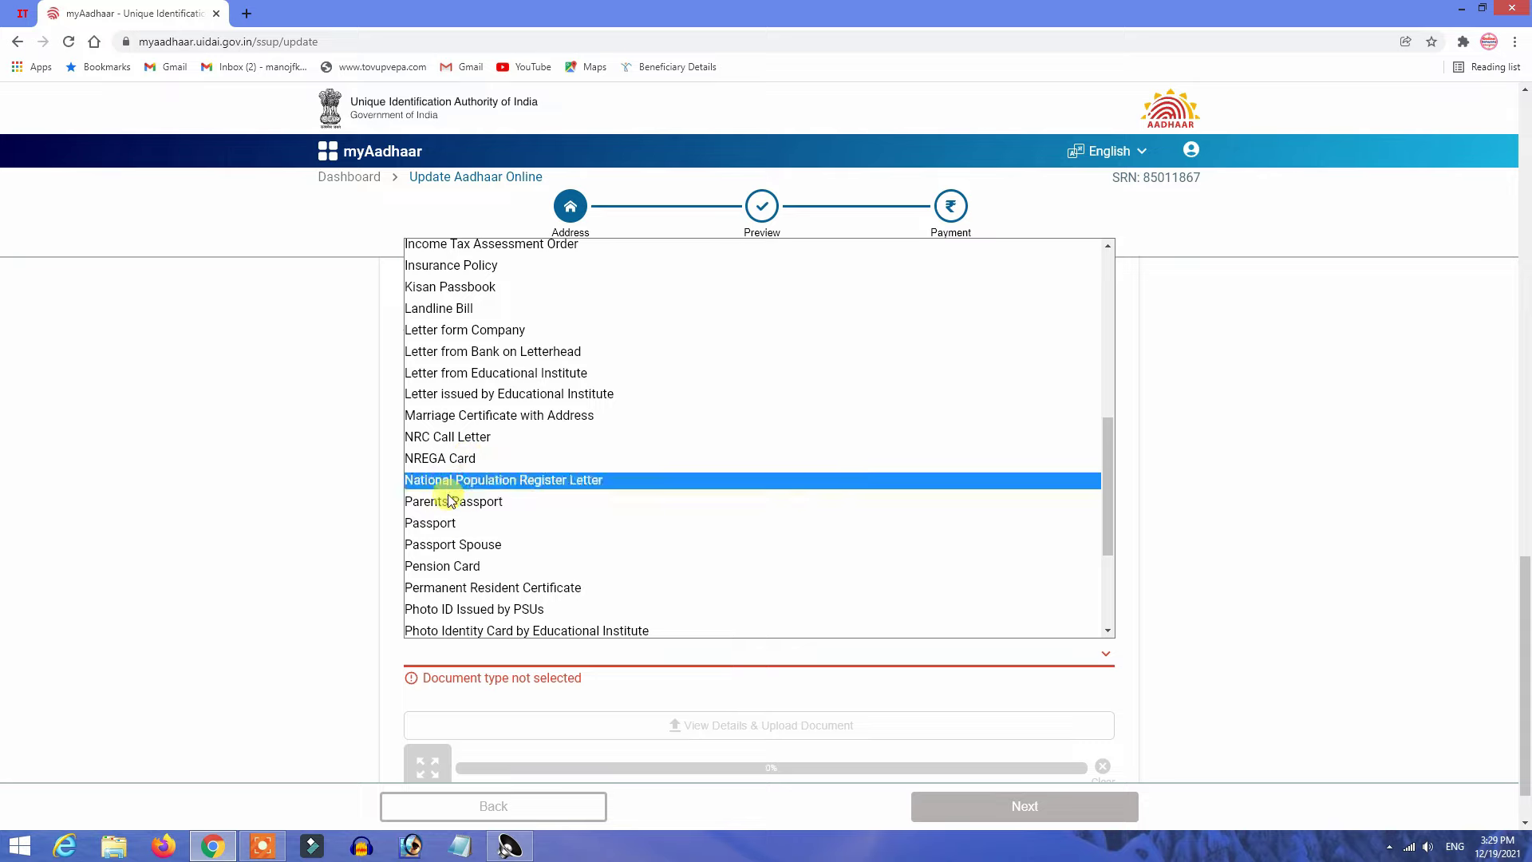
pyautogui.scroll(-3, 471, 574)
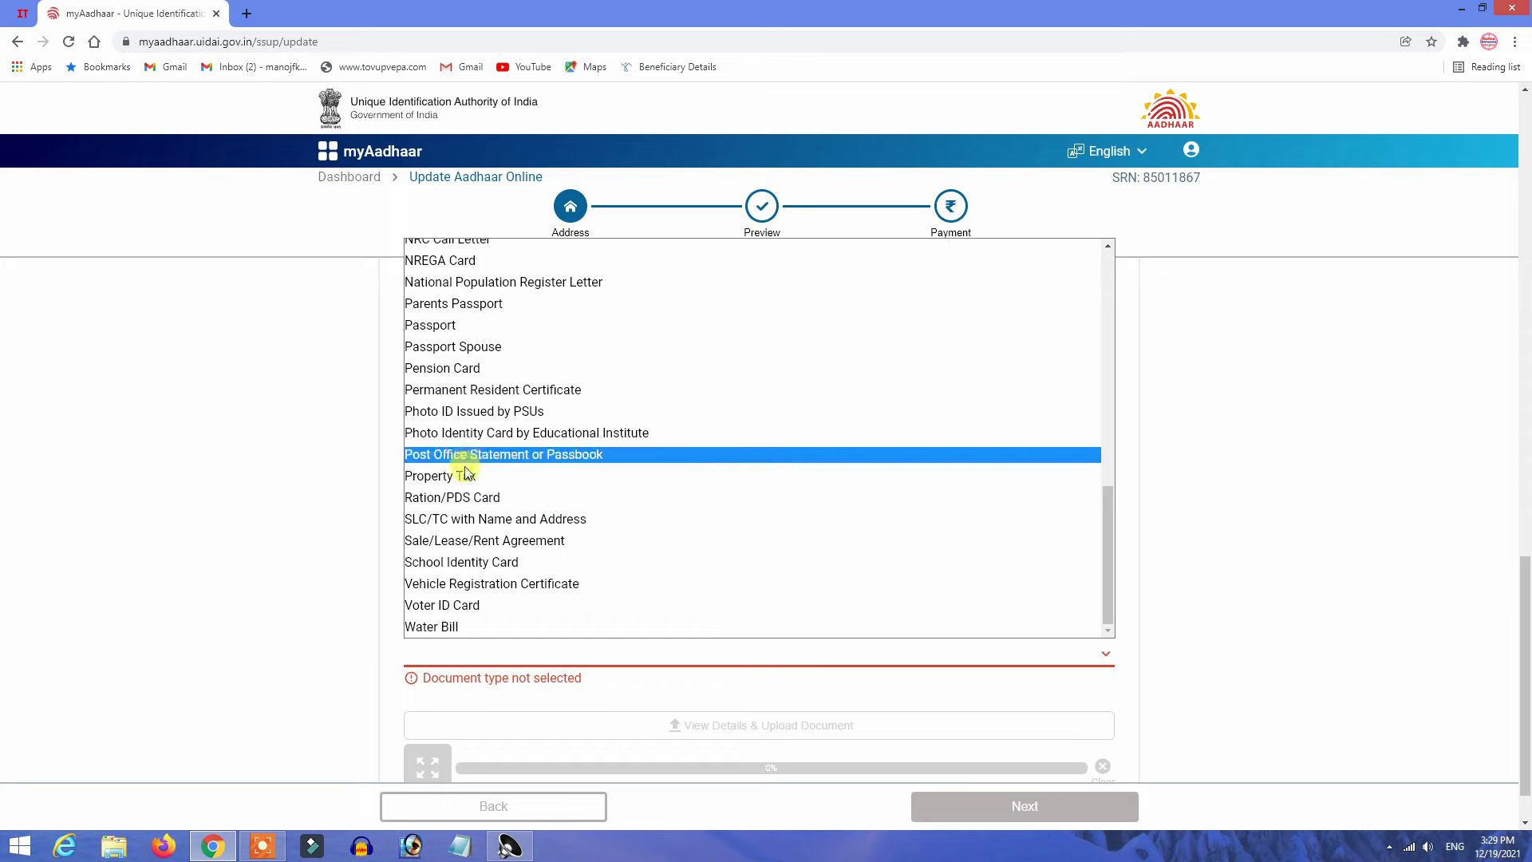
pyautogui.scroll(7, 470, 487)
pyautogui.scroll(3, 475, 447)
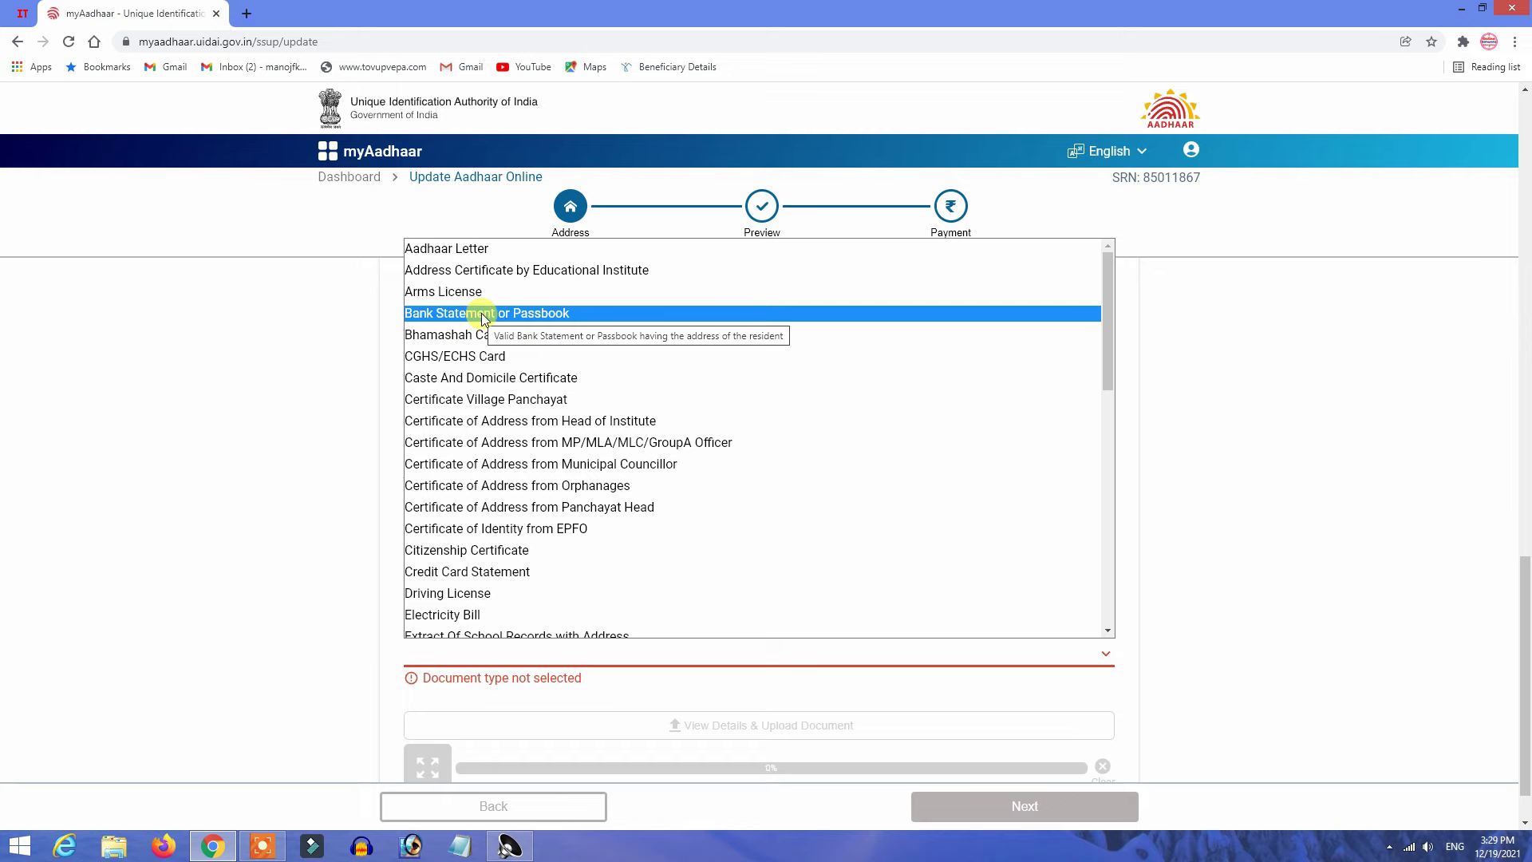
# Select Bank Statement or Passbook as proof and upload the bank statement image to 100%.
pyautogui.click(477, 315)
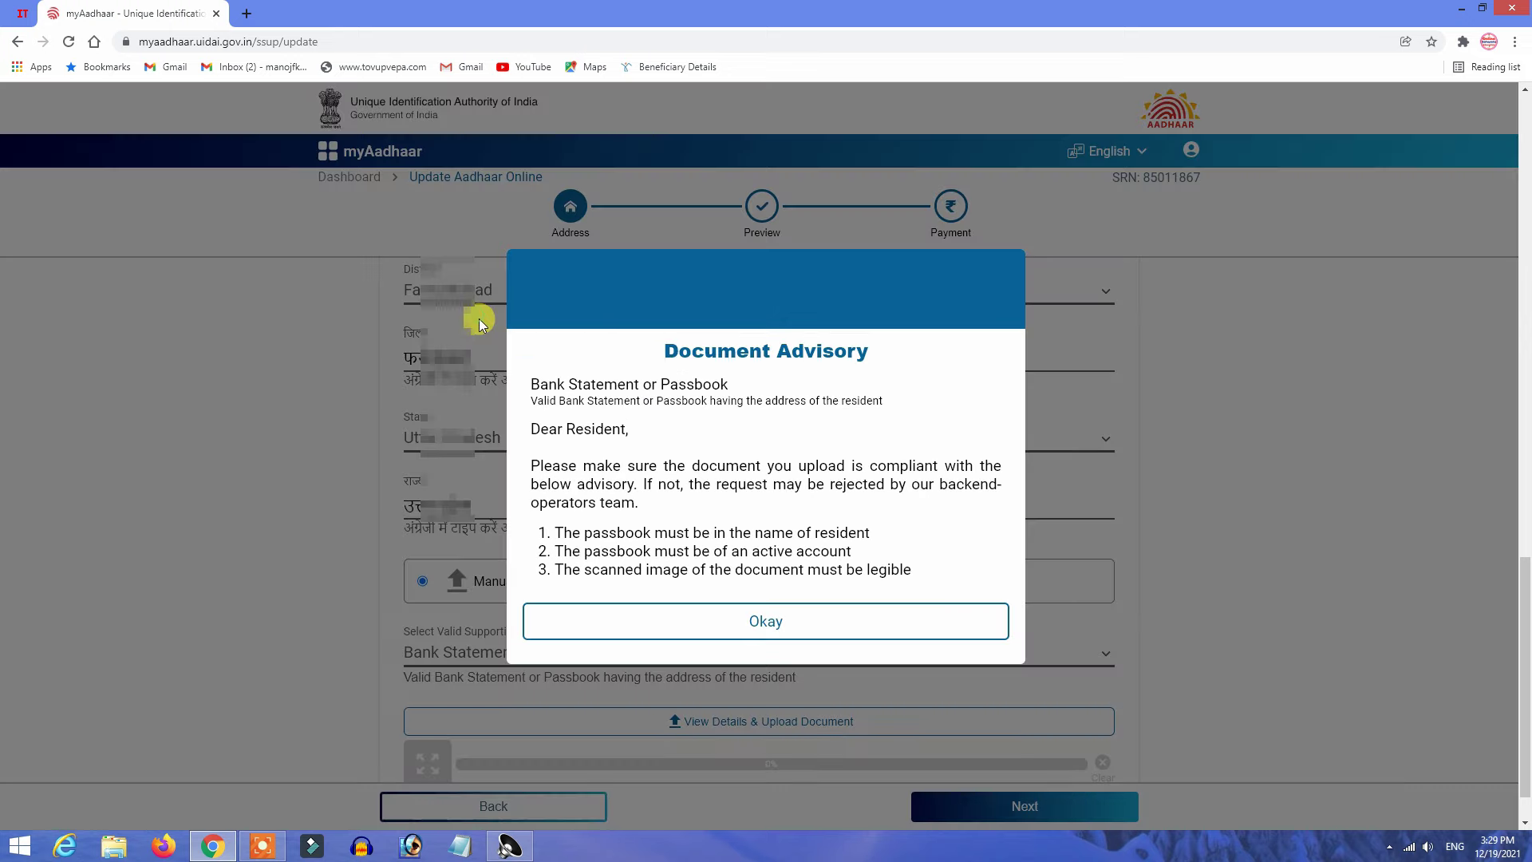
pyautogui.click(765, 620)
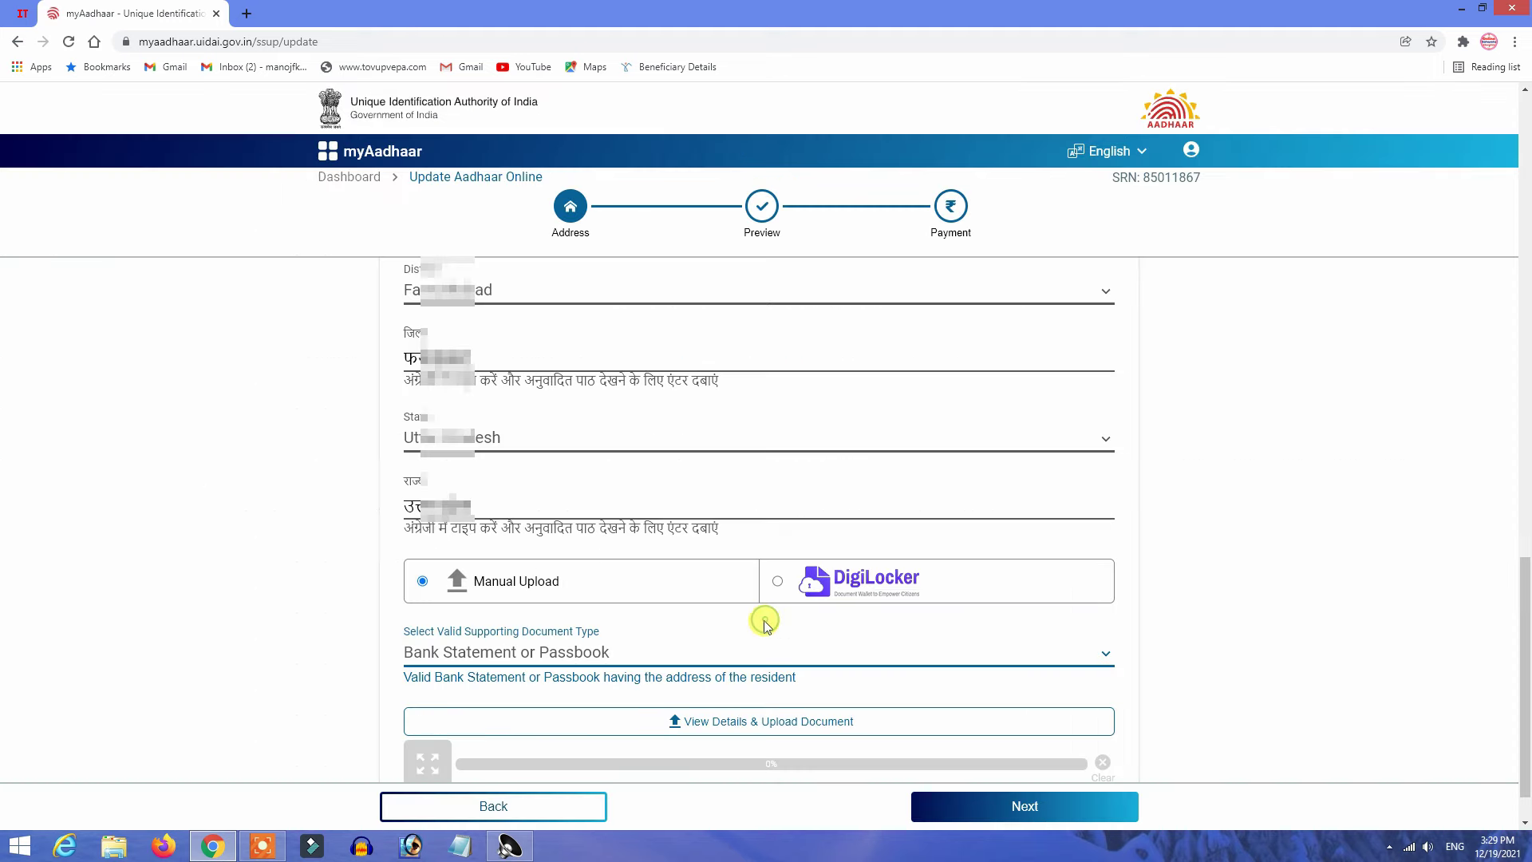
pyautogui.scroll(-1, 646, 631)
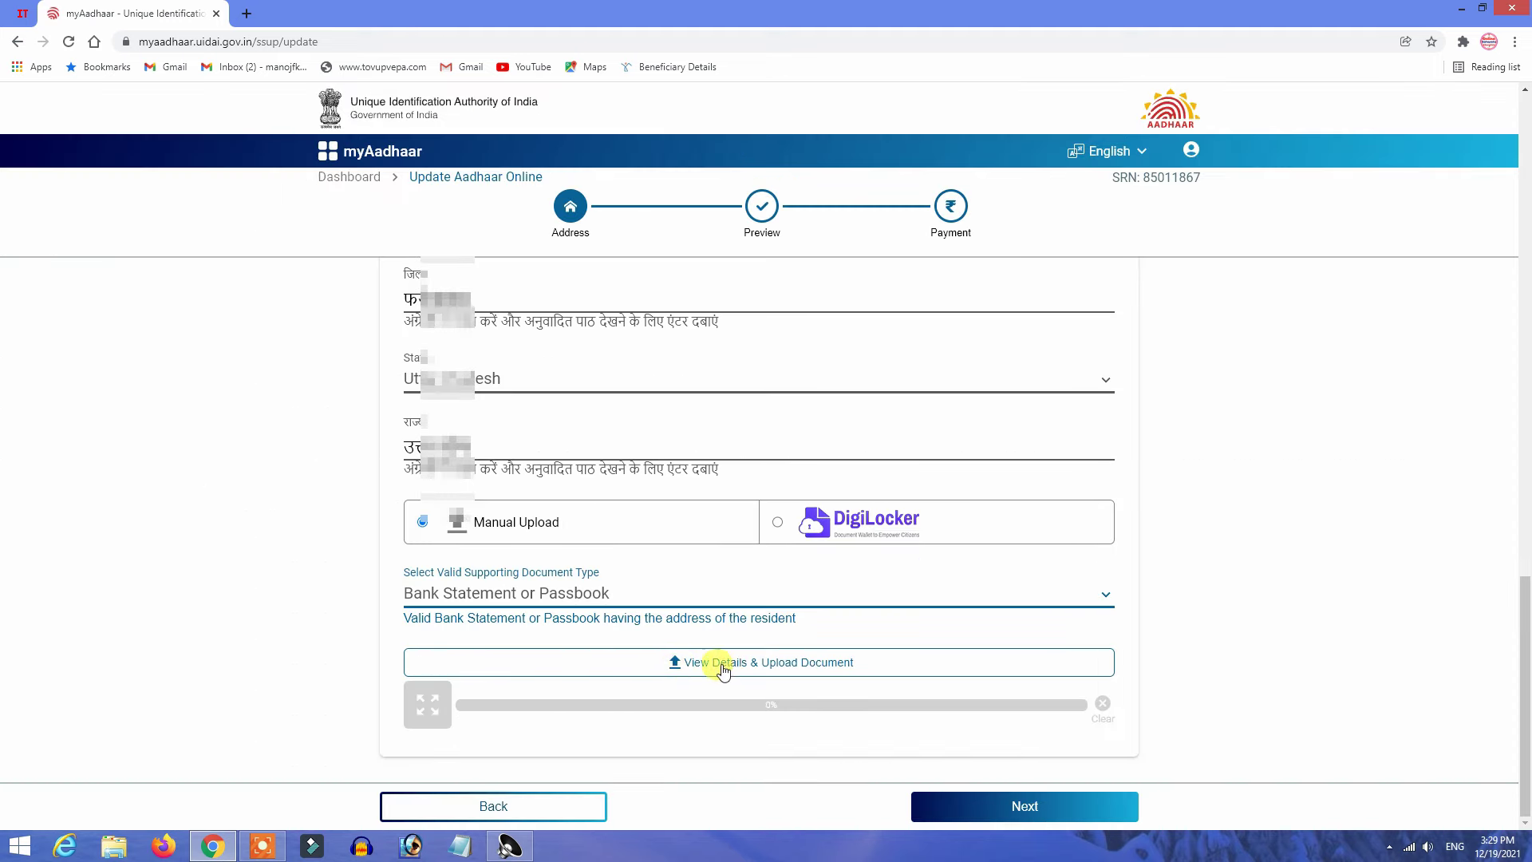
pyautogui.click(729, 666)
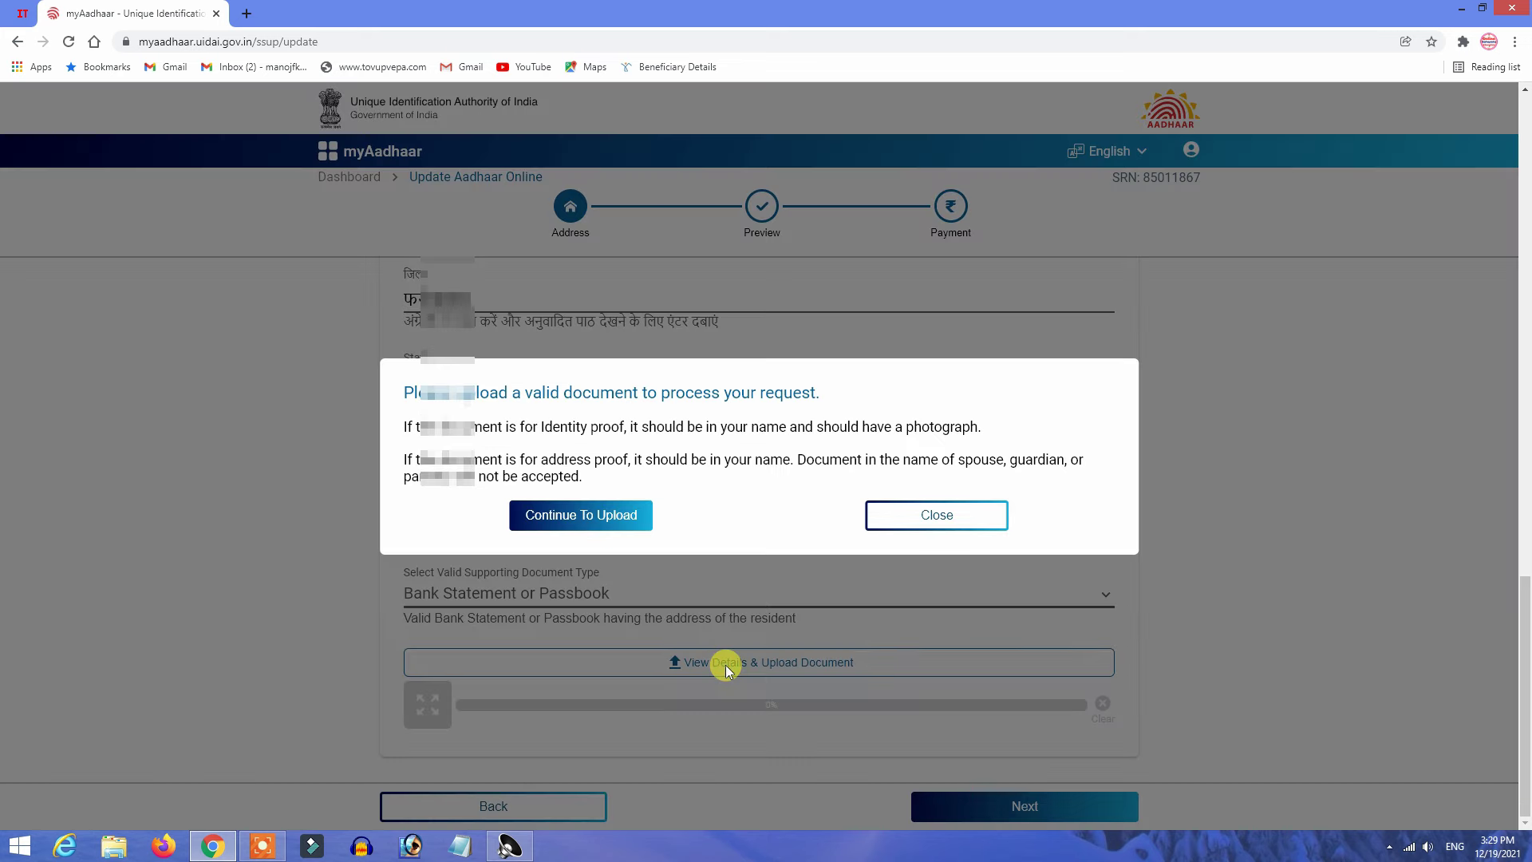
pyautogui.click(581, 515)
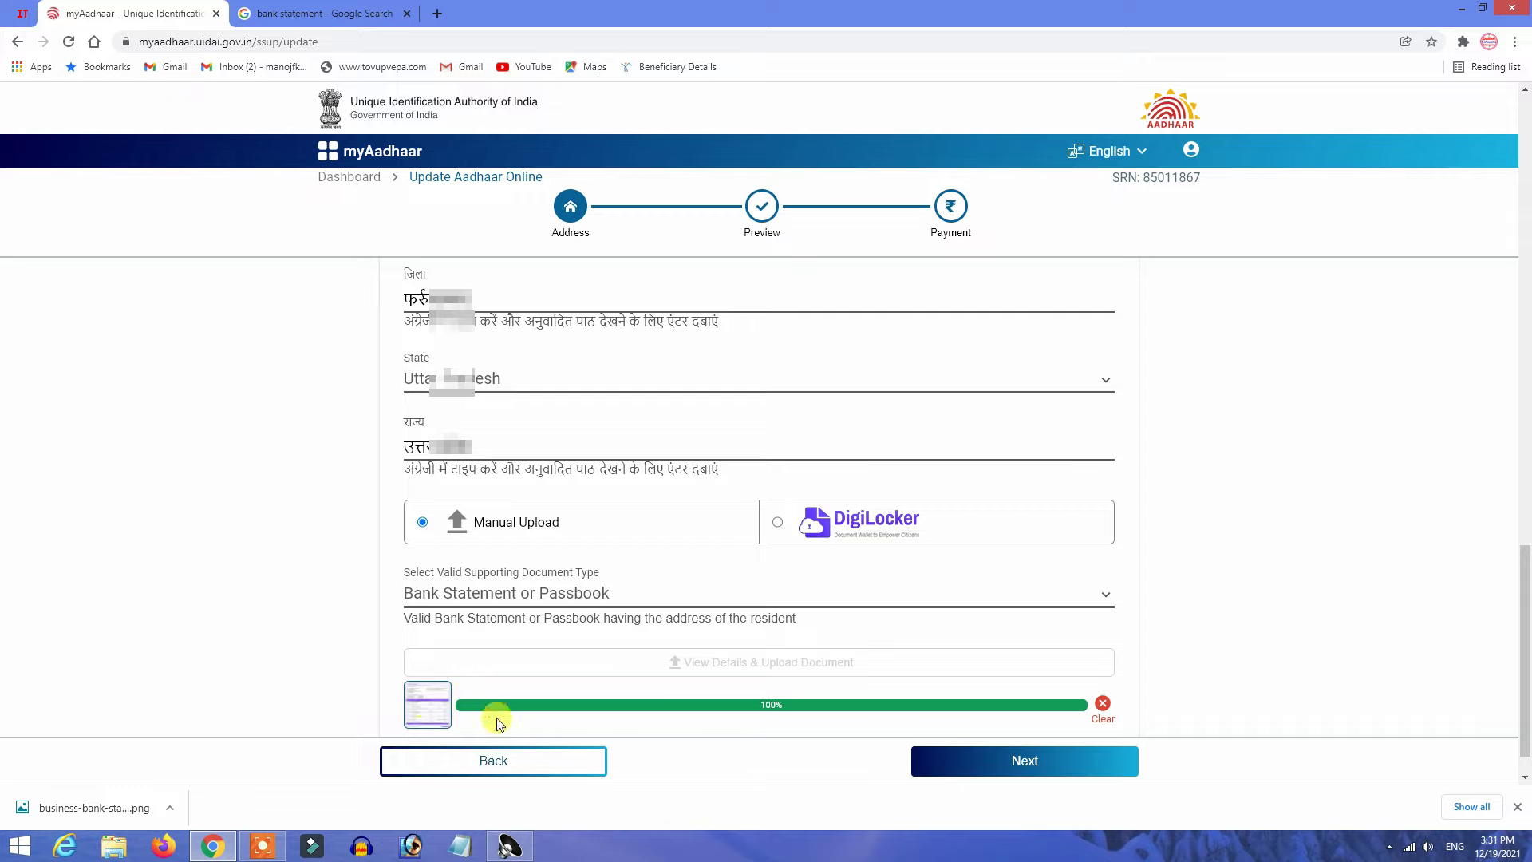
# Open the Preview and review the Updated Data Fields and new address in English and Hindi.
pyautogui.click(1025, 763)
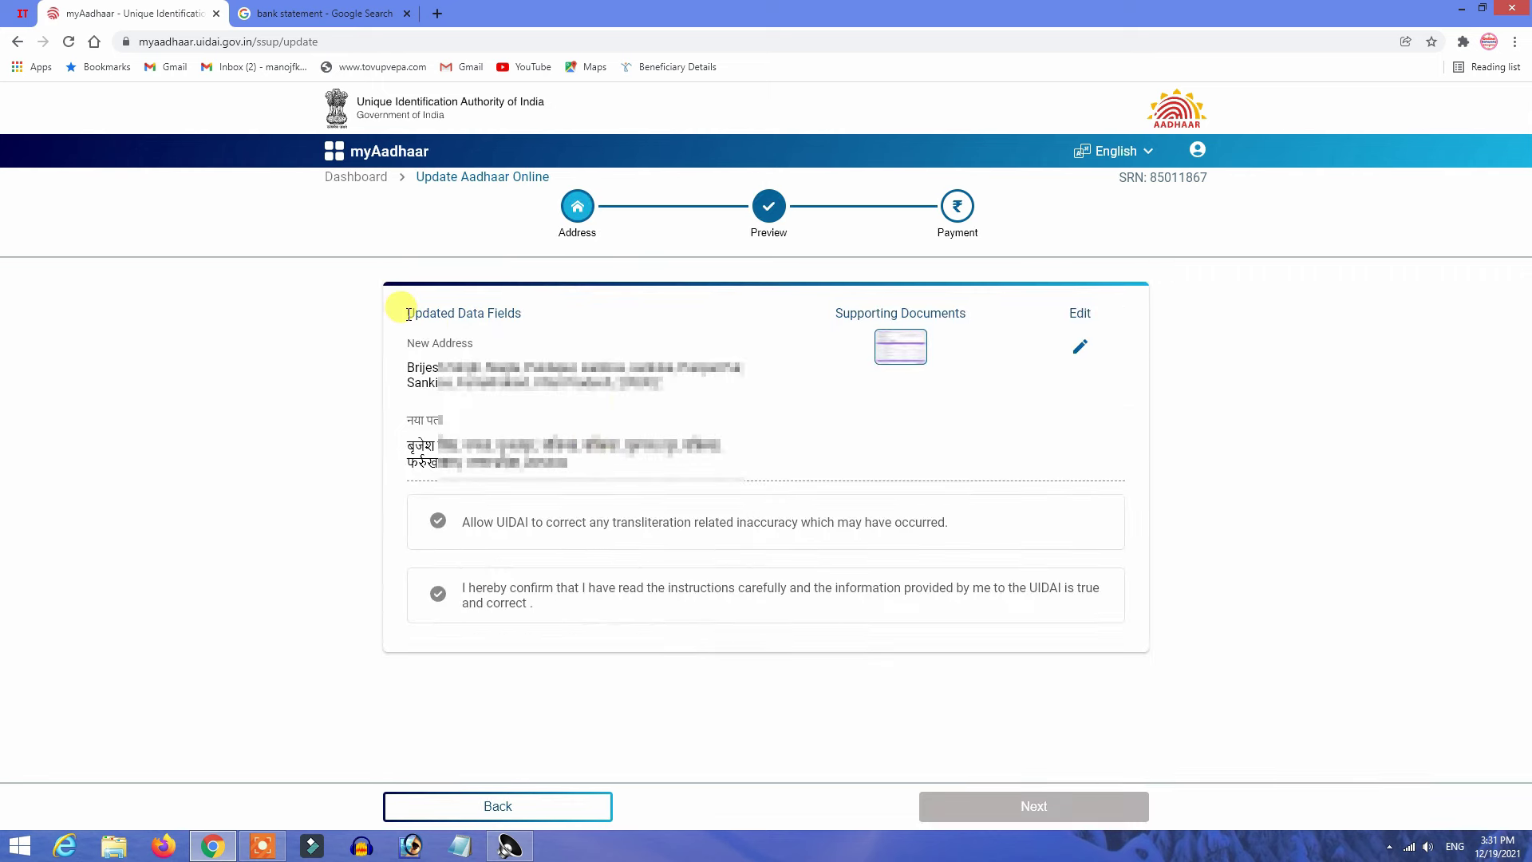
pyautogui.moveTo(414, 313); pyautogui.dragTo(526, 313)
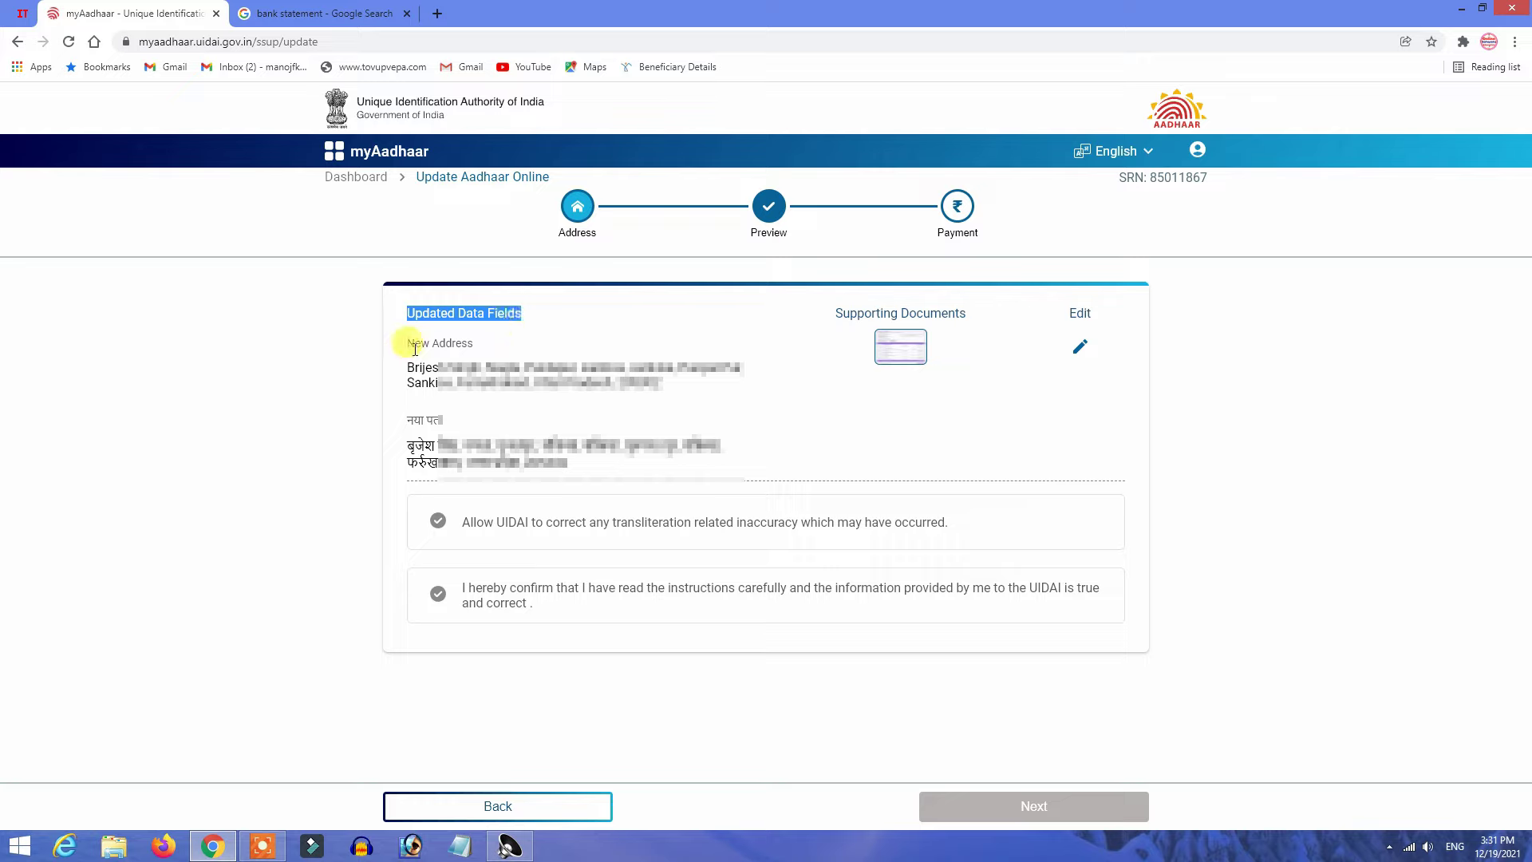
pyautogui.moveTo(409, 343); pyautogui.dragTo(475, 345)
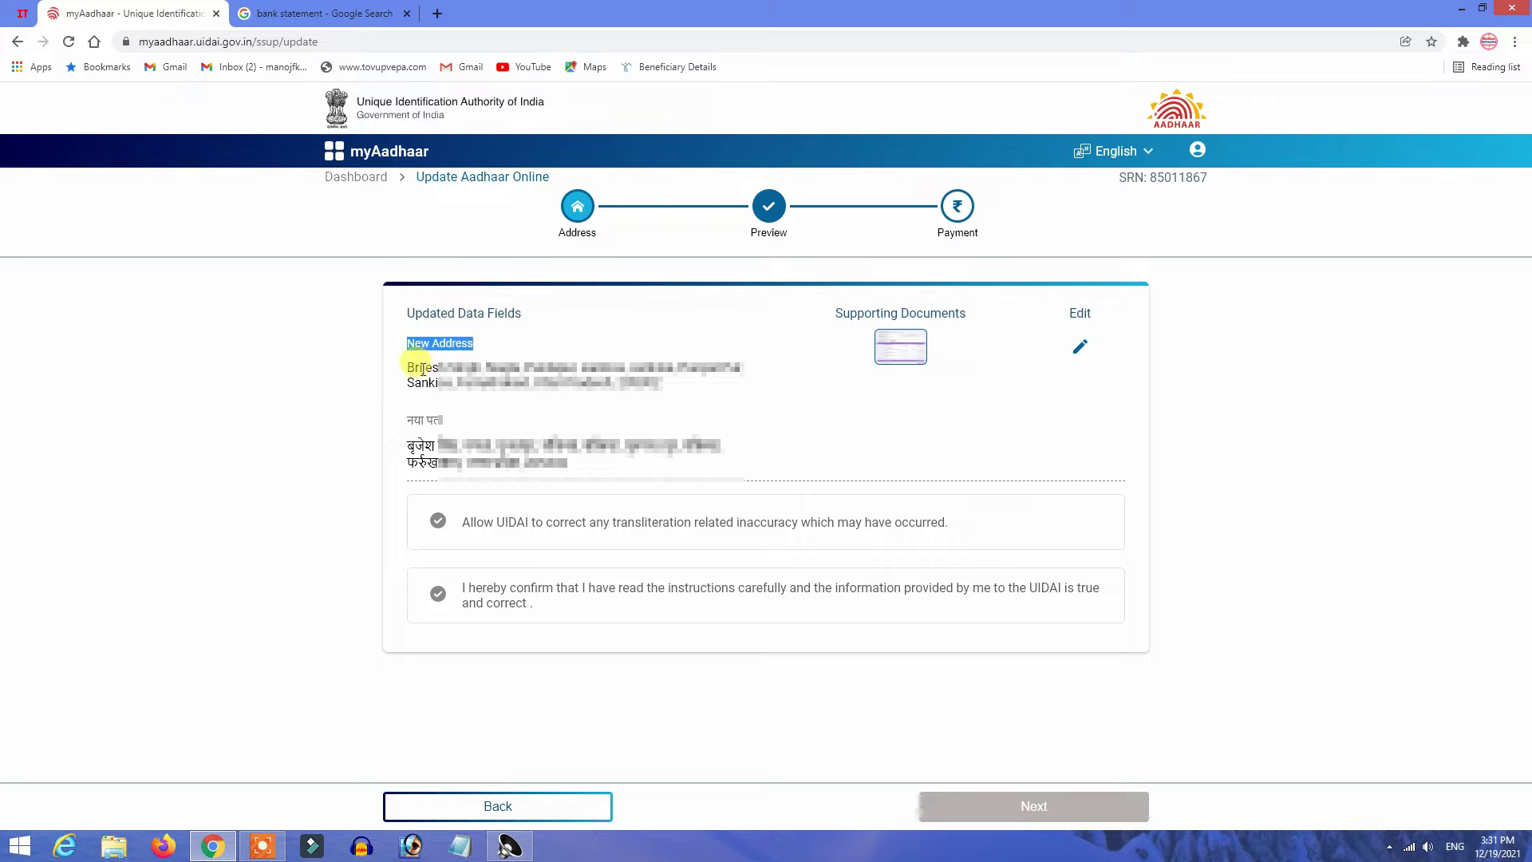
pyautogui.moveTo(406, 419); pyautogui.dragTo(444, 421)
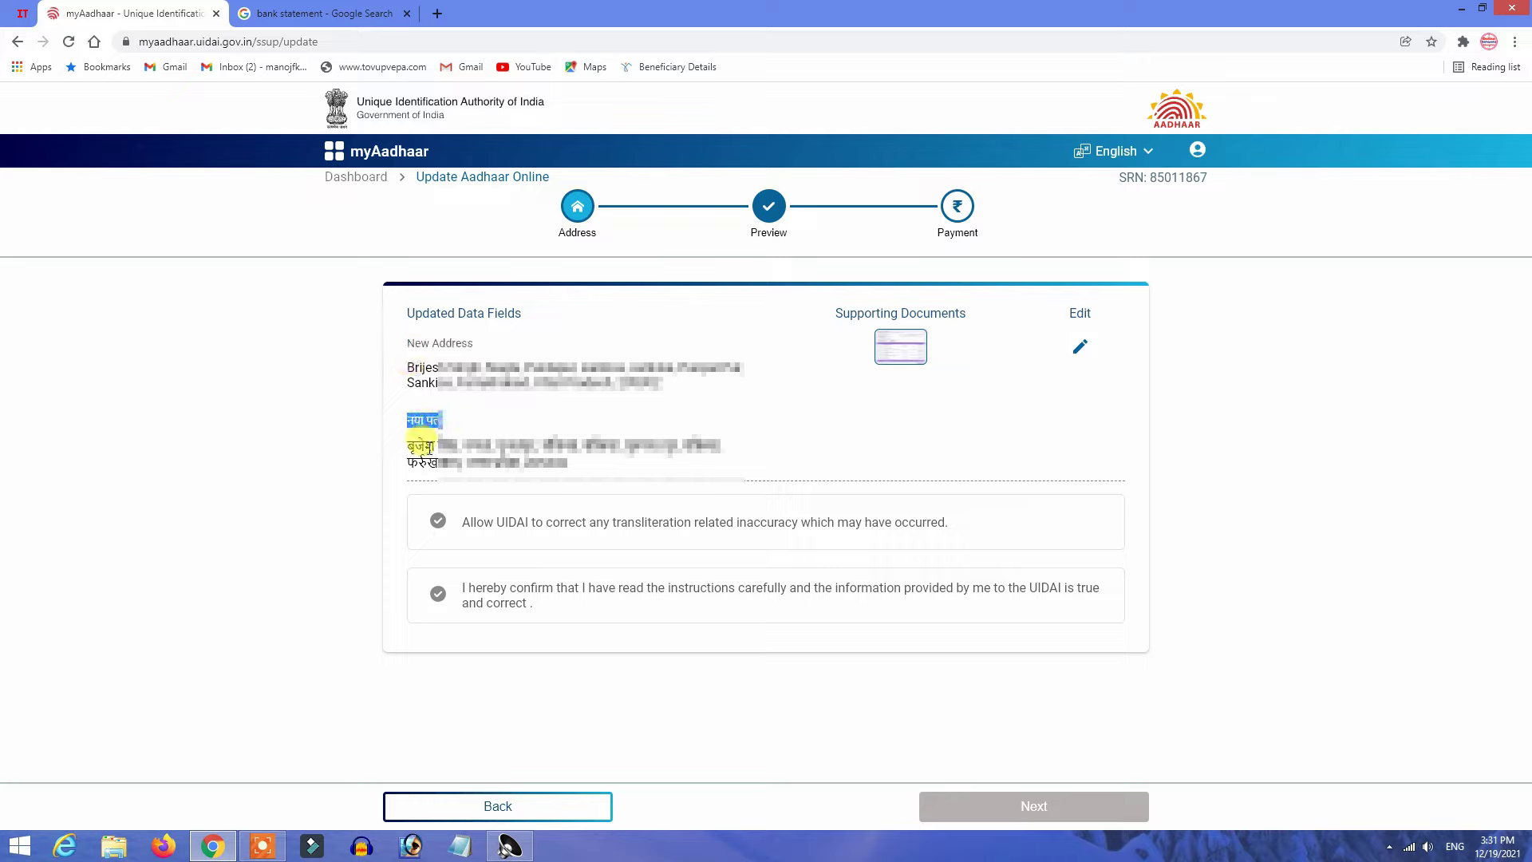
# Accept the transliteration-correction and truthfulness consents and continue to the Rs 50 payment step.
pyautogui.click(438, 522)
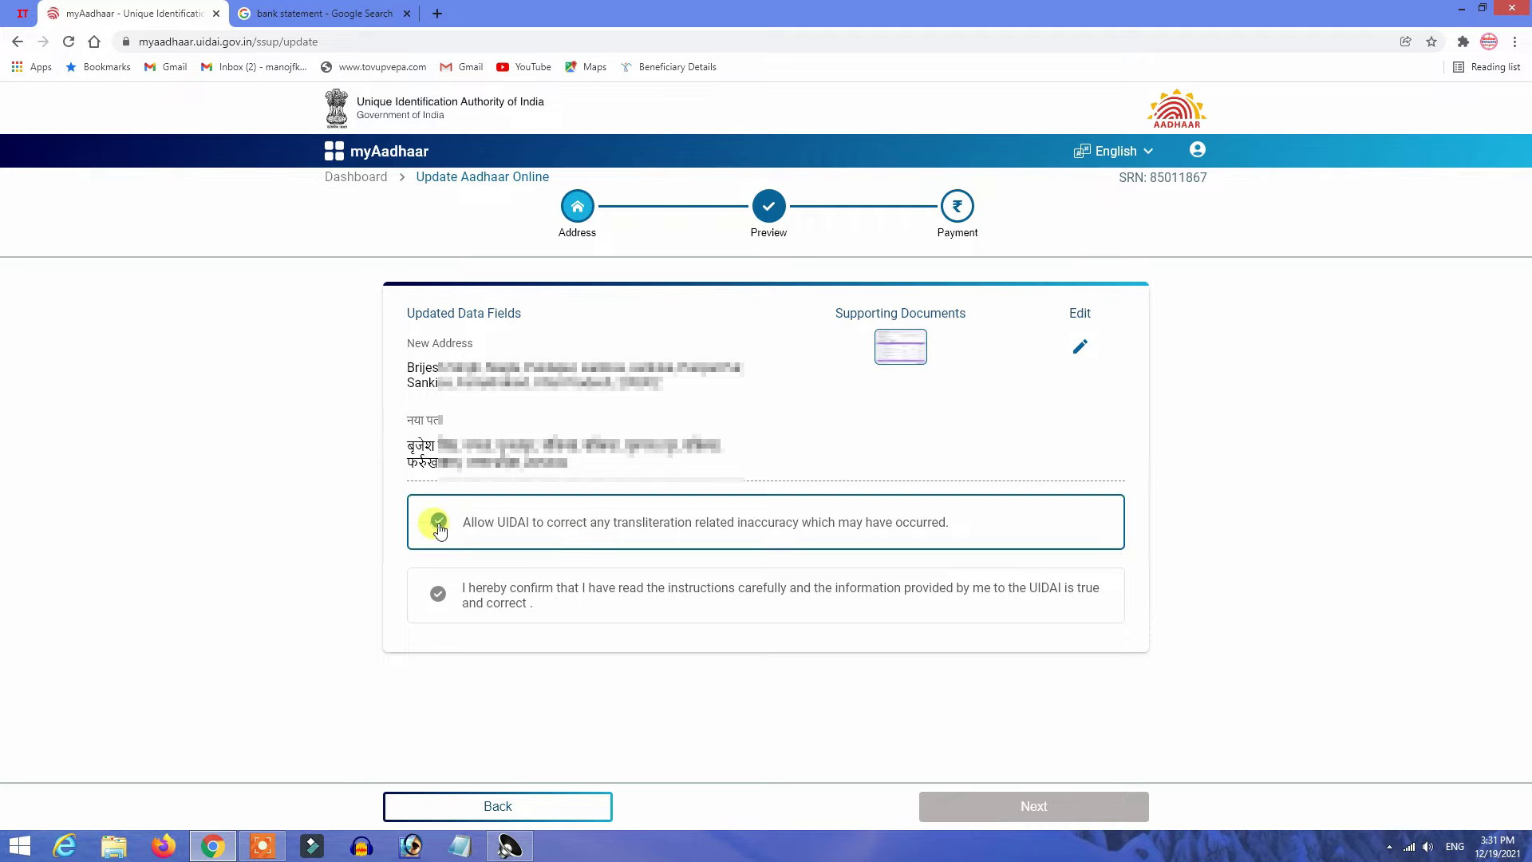
pyautogui.click(438, 594)
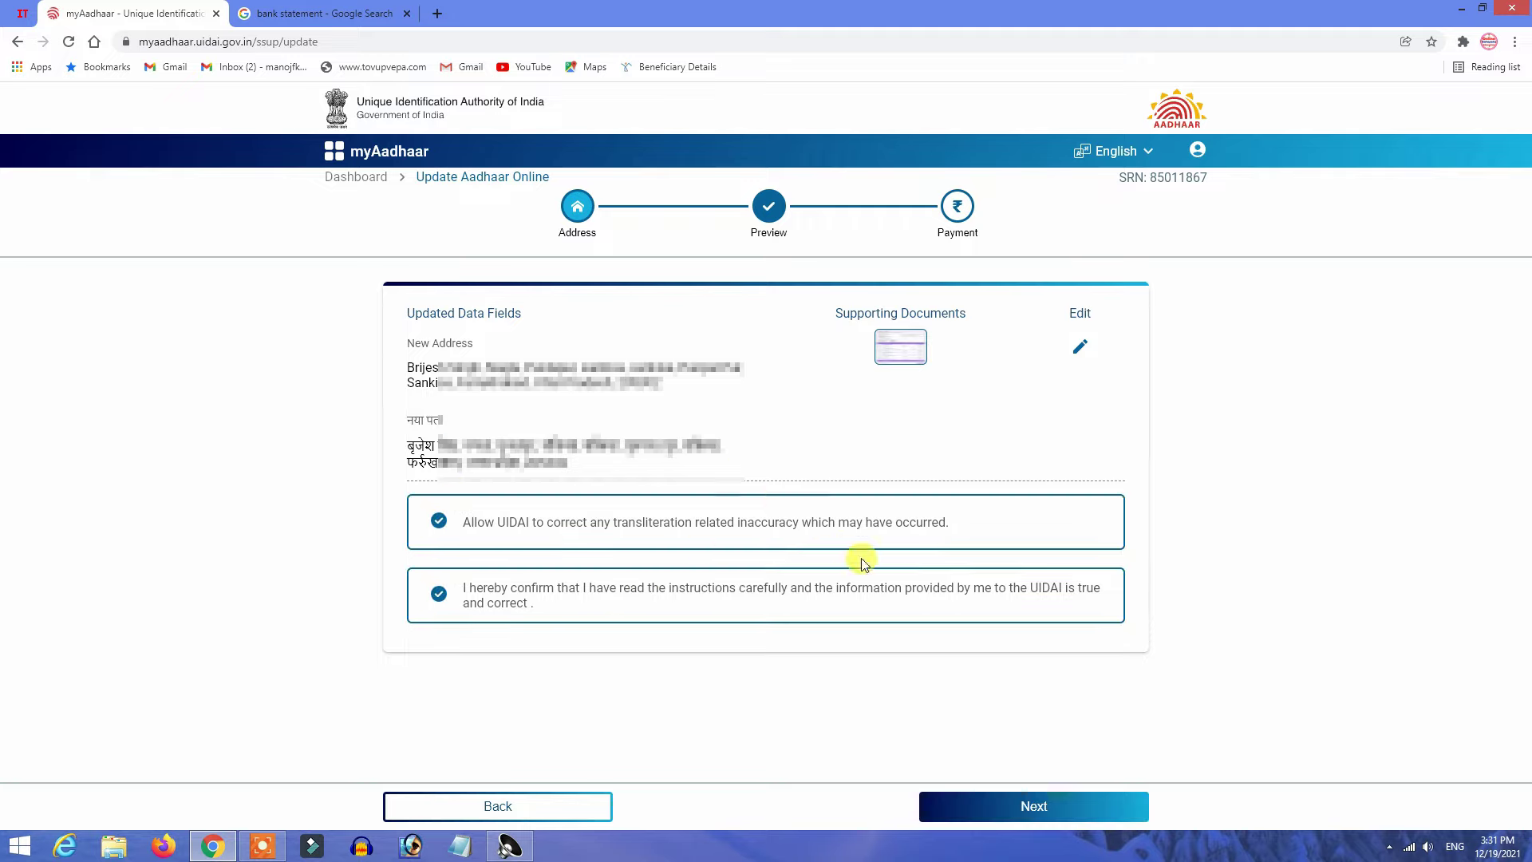
pyautogui.click(1011, 805)
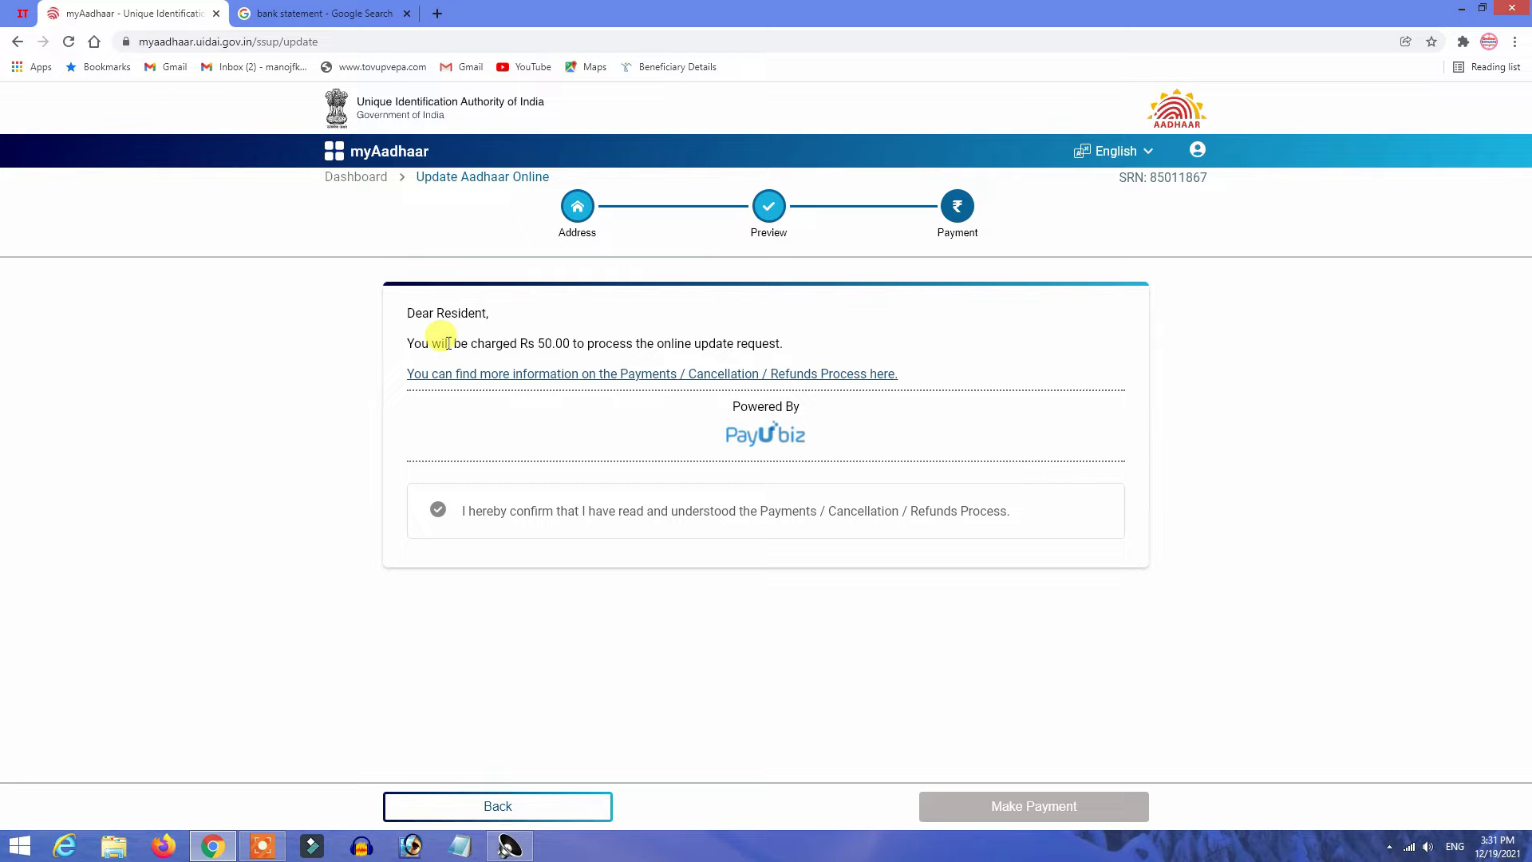
# Confirm the payment, cancellation and refund terms and proceed to pay the Rs 50 fee.
pyautogui.moveTo(470, 347); pyautogui.dragTo(551, 349)
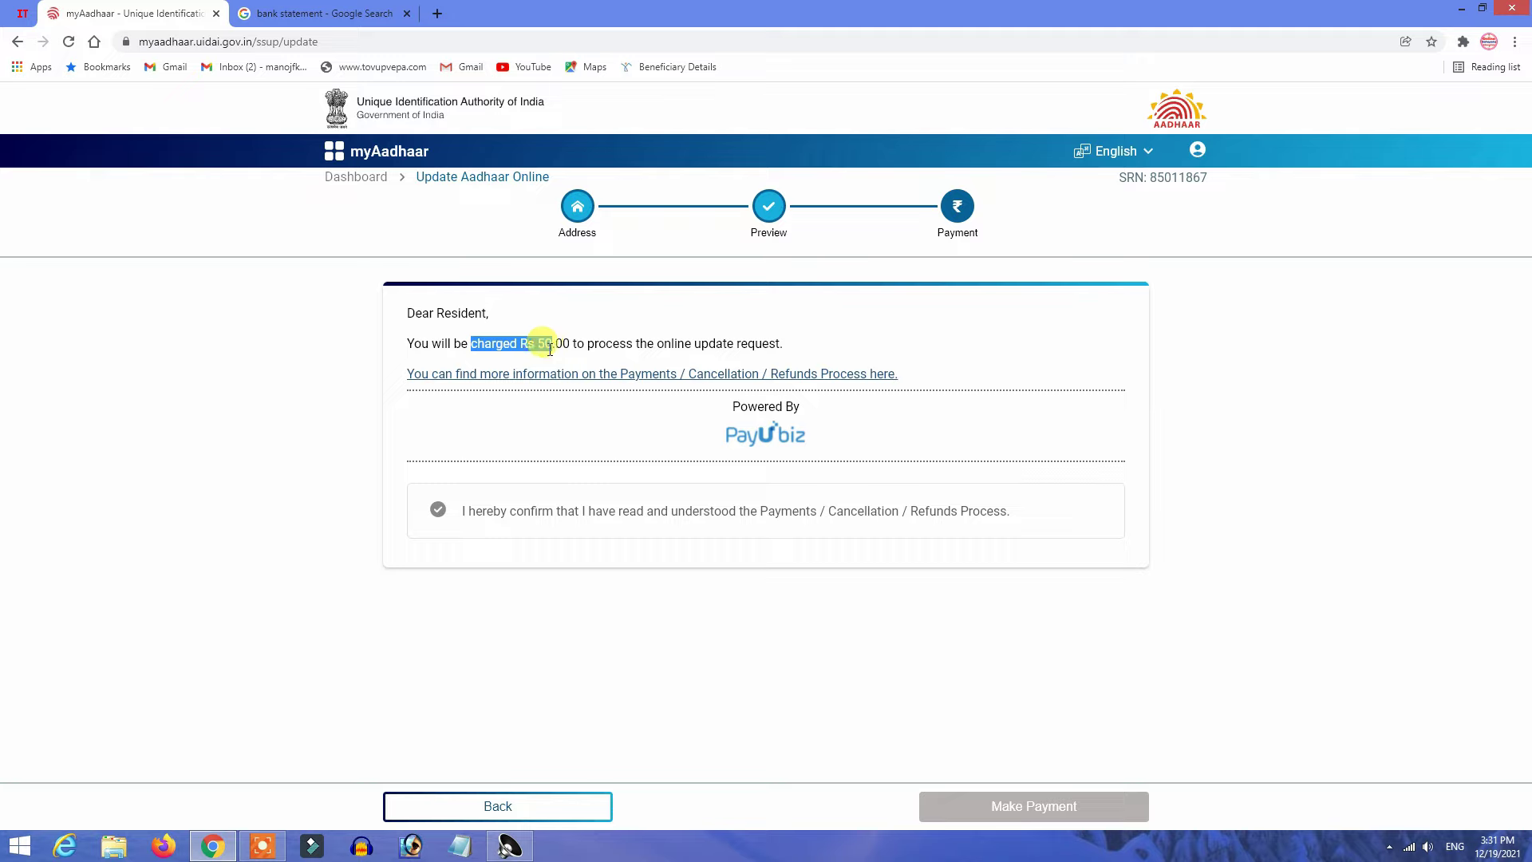
pyautogui.click(438, 511)
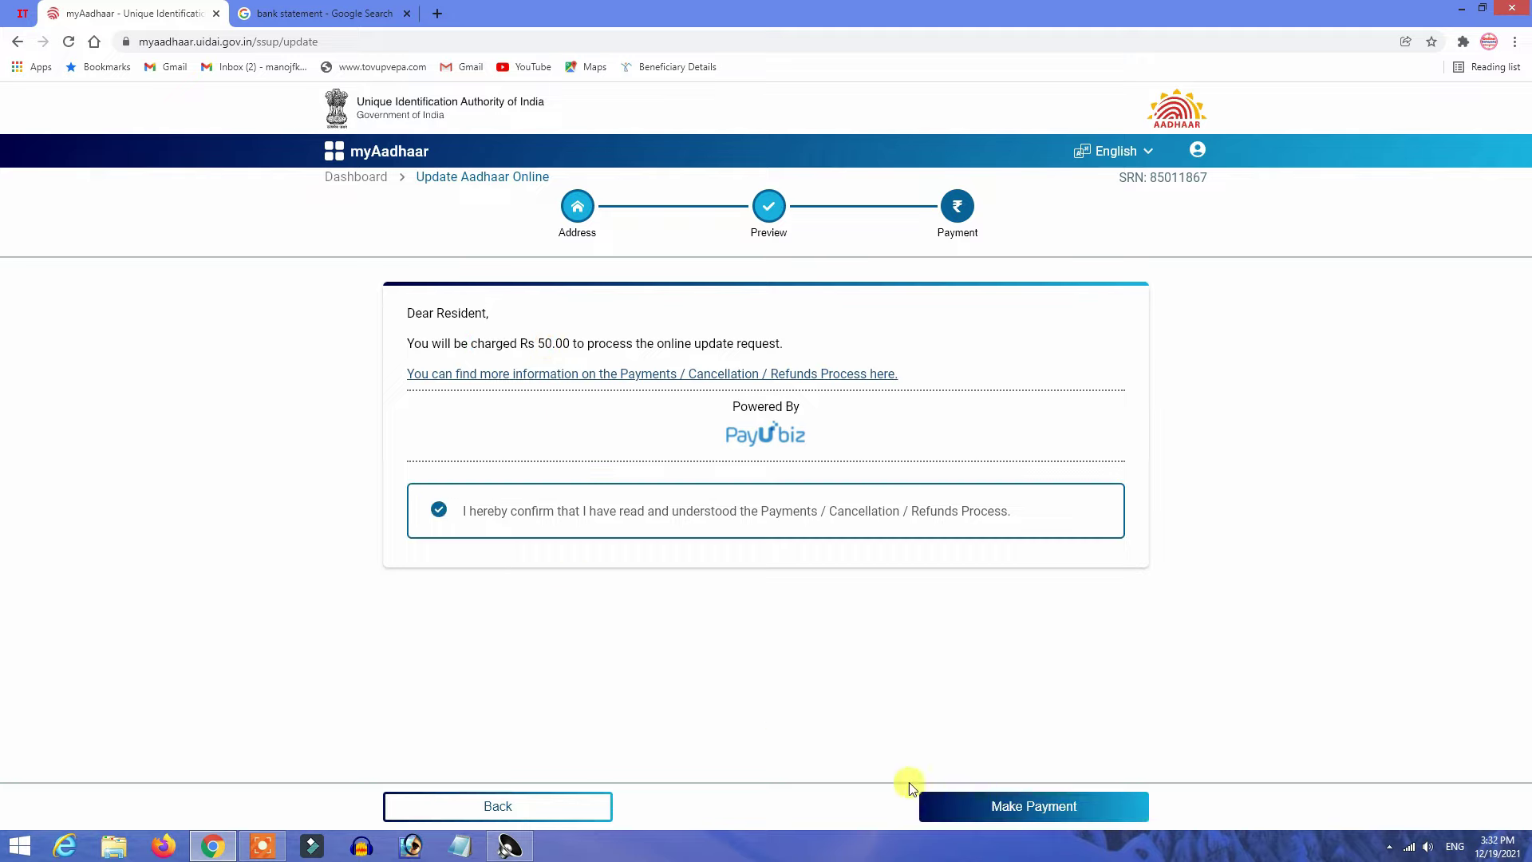
pyautogui.click(1044, 813)
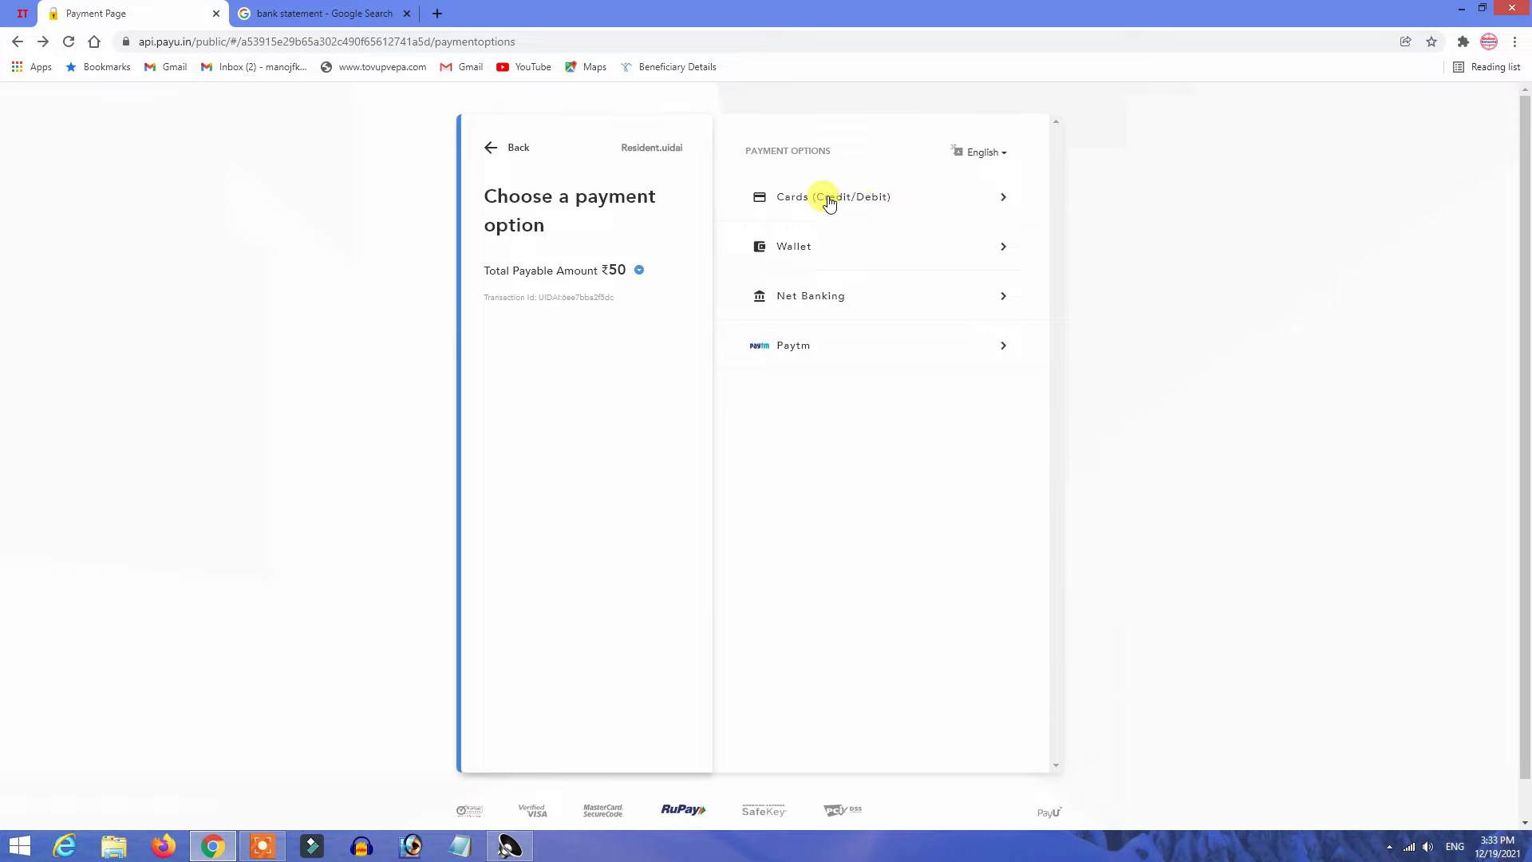
# Choose card payment and enter the card number, expiry date, CVV and cardholder name.
pyautogui.click(830, 204)
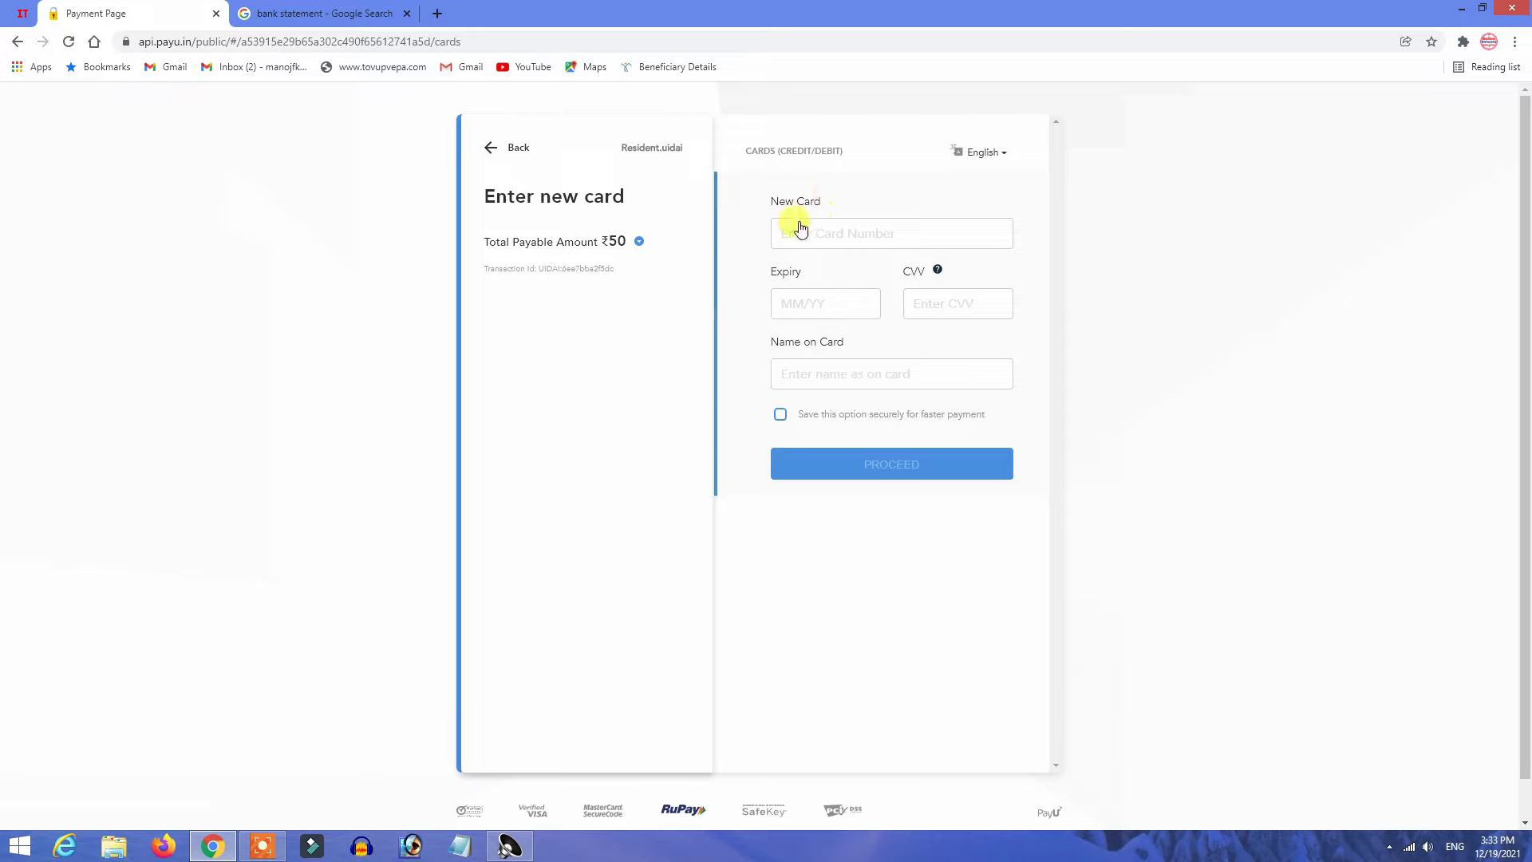
pyautogui.click(814, 233)
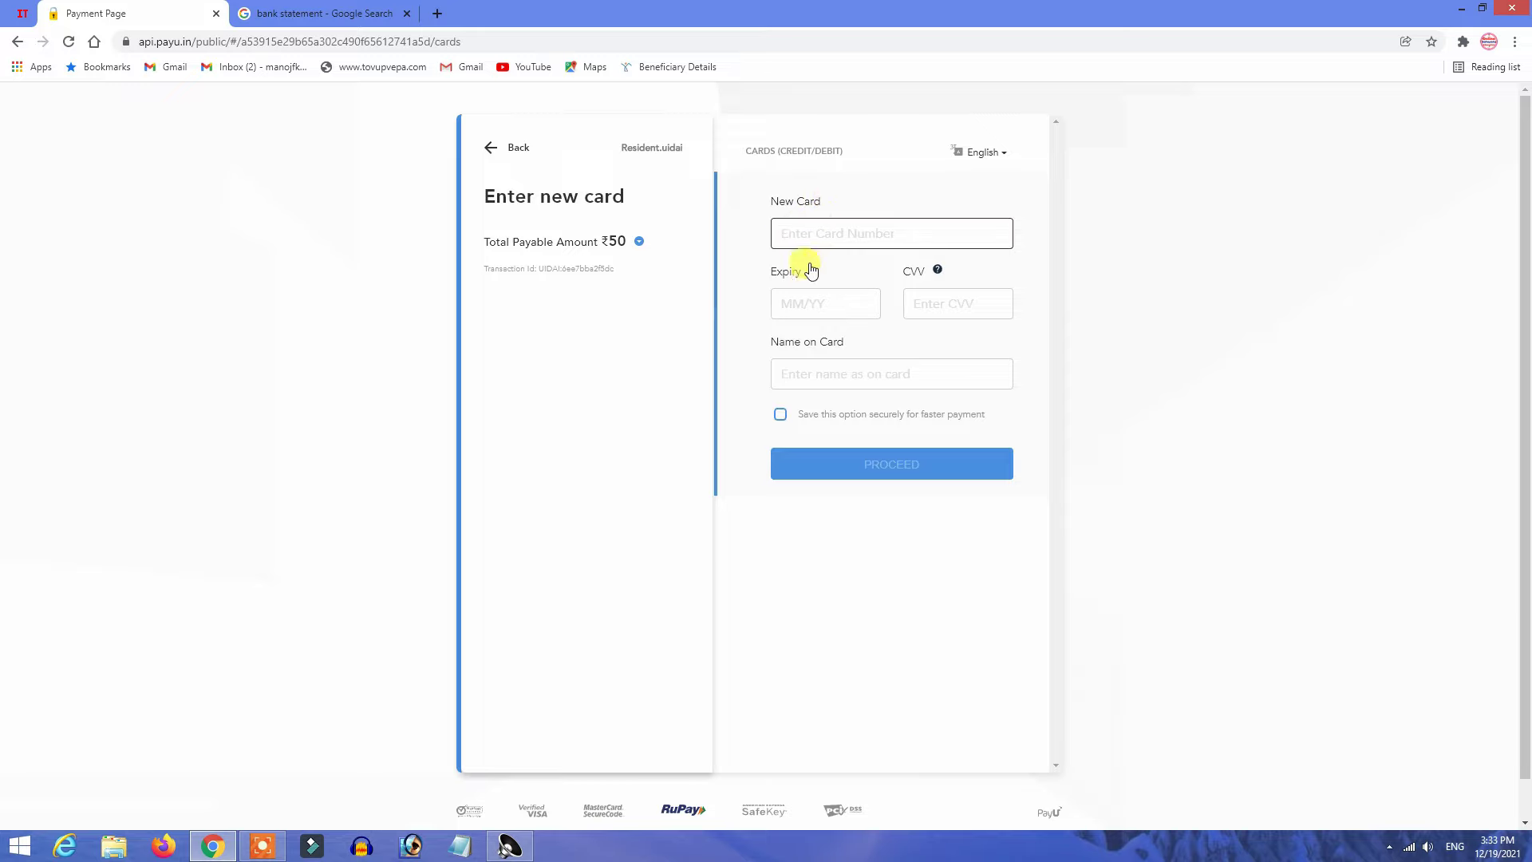
pyautogui.click(780, 279)
pyautogui.moveTo(780, 279); pyautogui.dragTo(807, 287)
pyautogui.click(804, 317)
pyautogui.click(917, 316)
pyautogui.moveTo(778, 382); pyautogui.dragTo(861, 393)
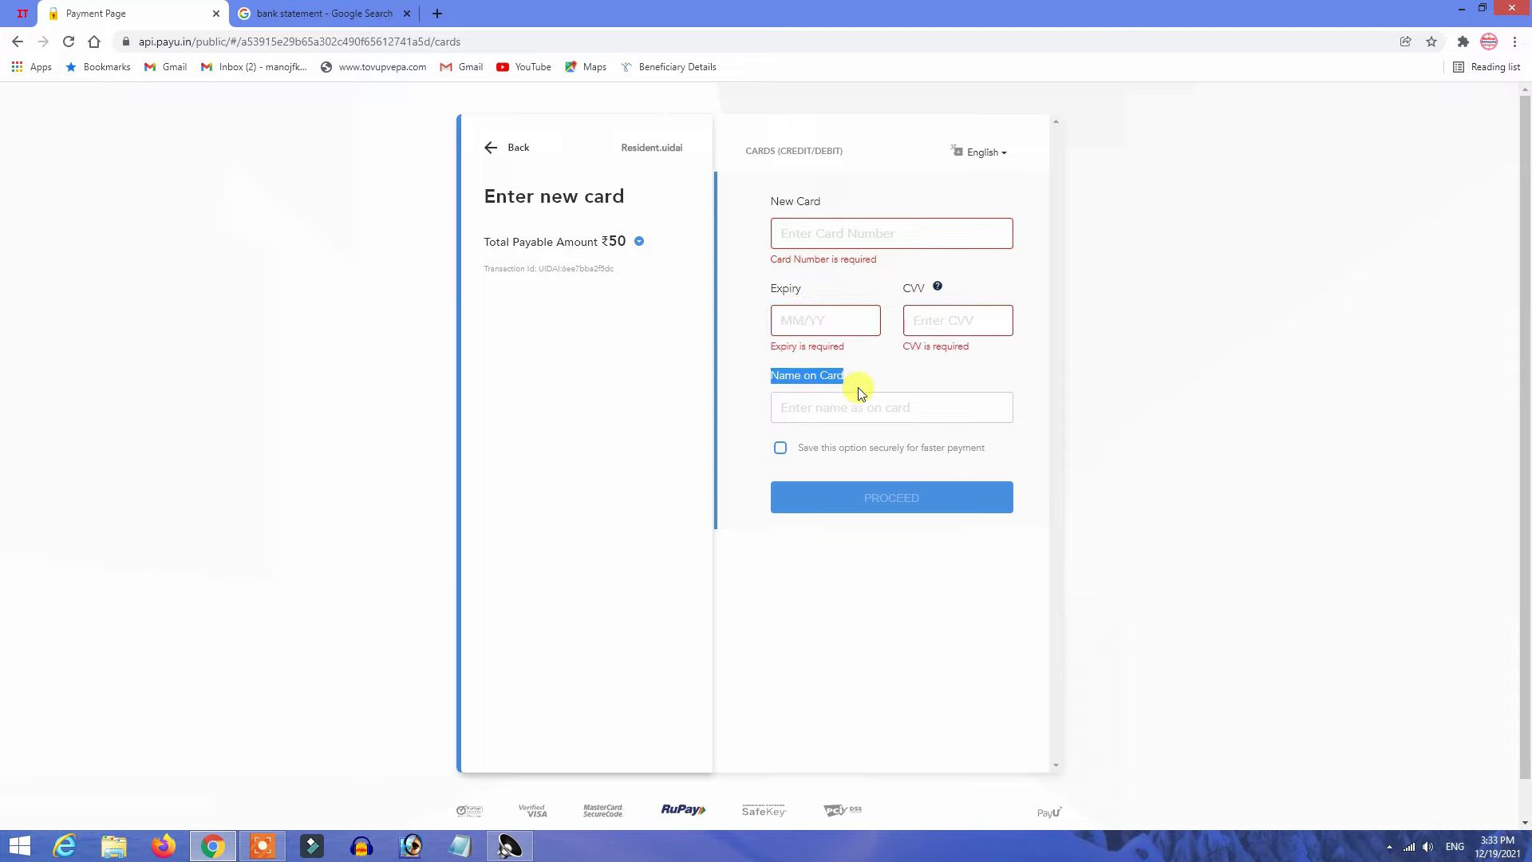
pyautogui.click(844, 408)
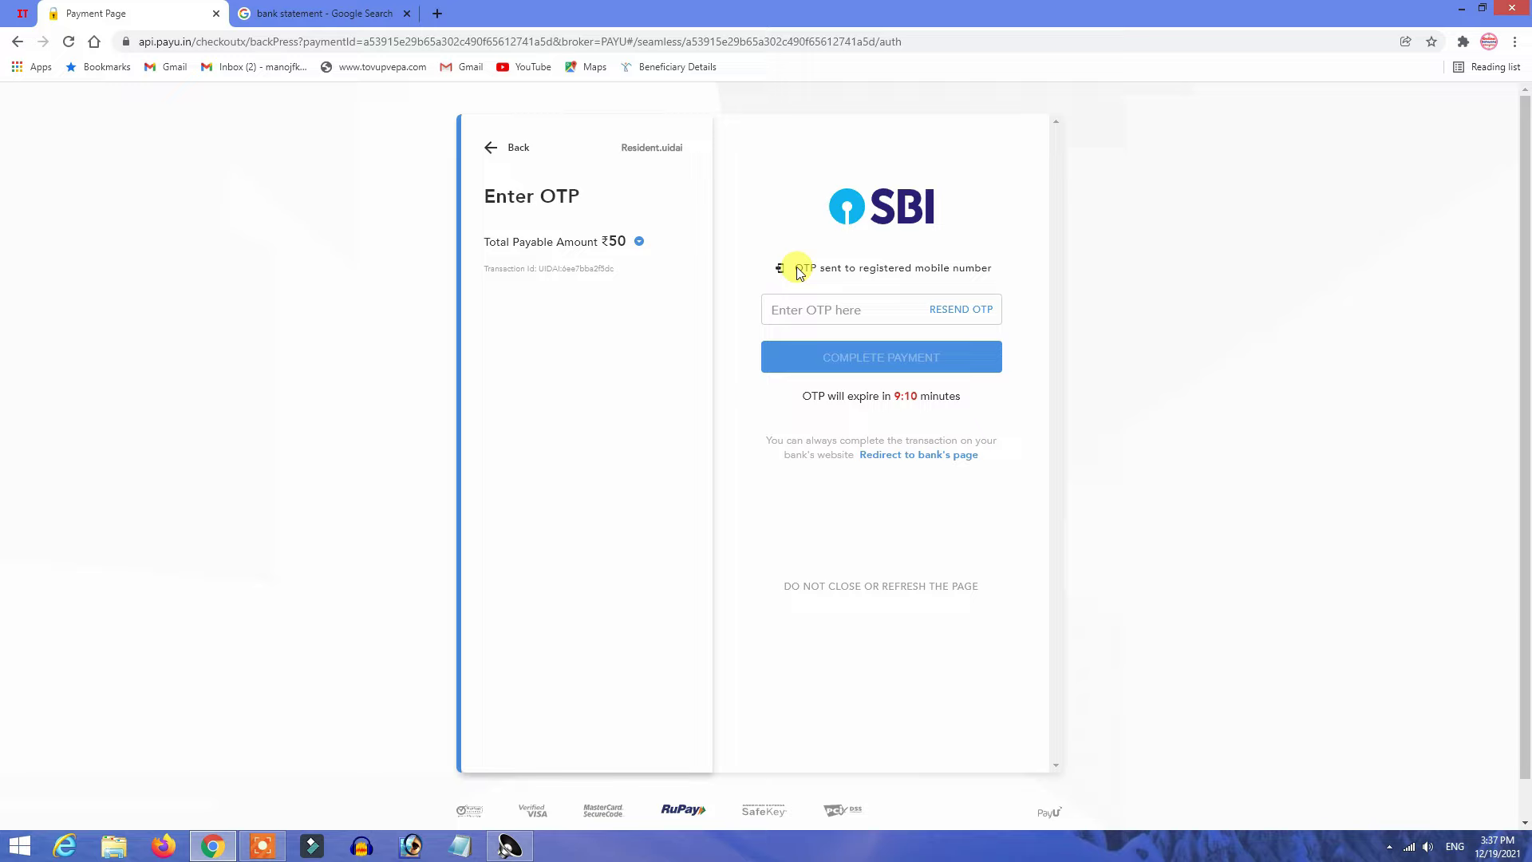
# Enter the bank's one-time password and complete the ₹50 payment.
pyautogui.moveTo(797, 269); pyautogui.dragTo(988, 269)
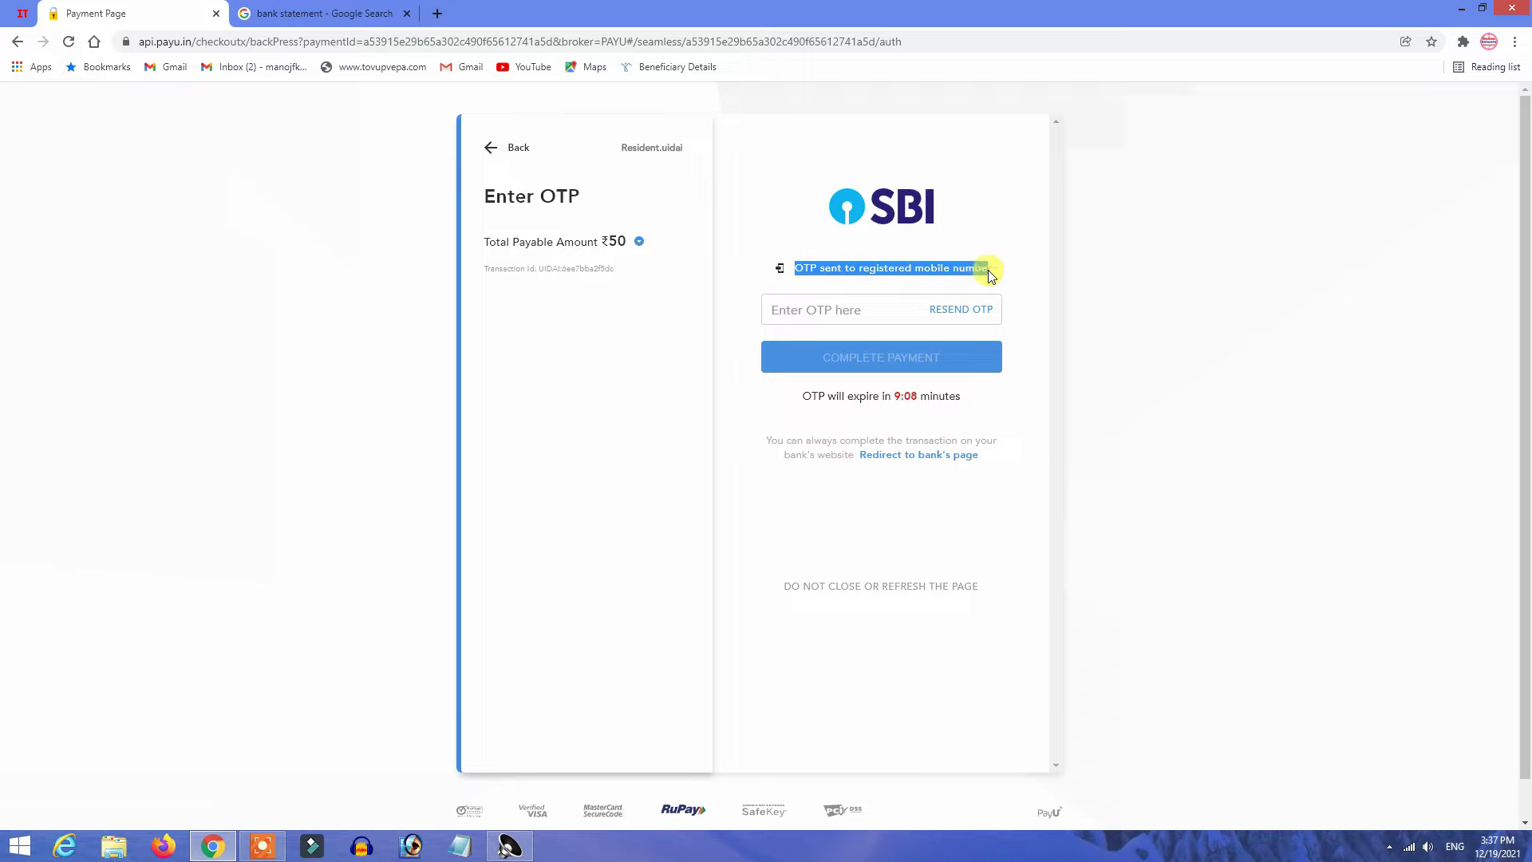
pyautogui.click(859, 268)
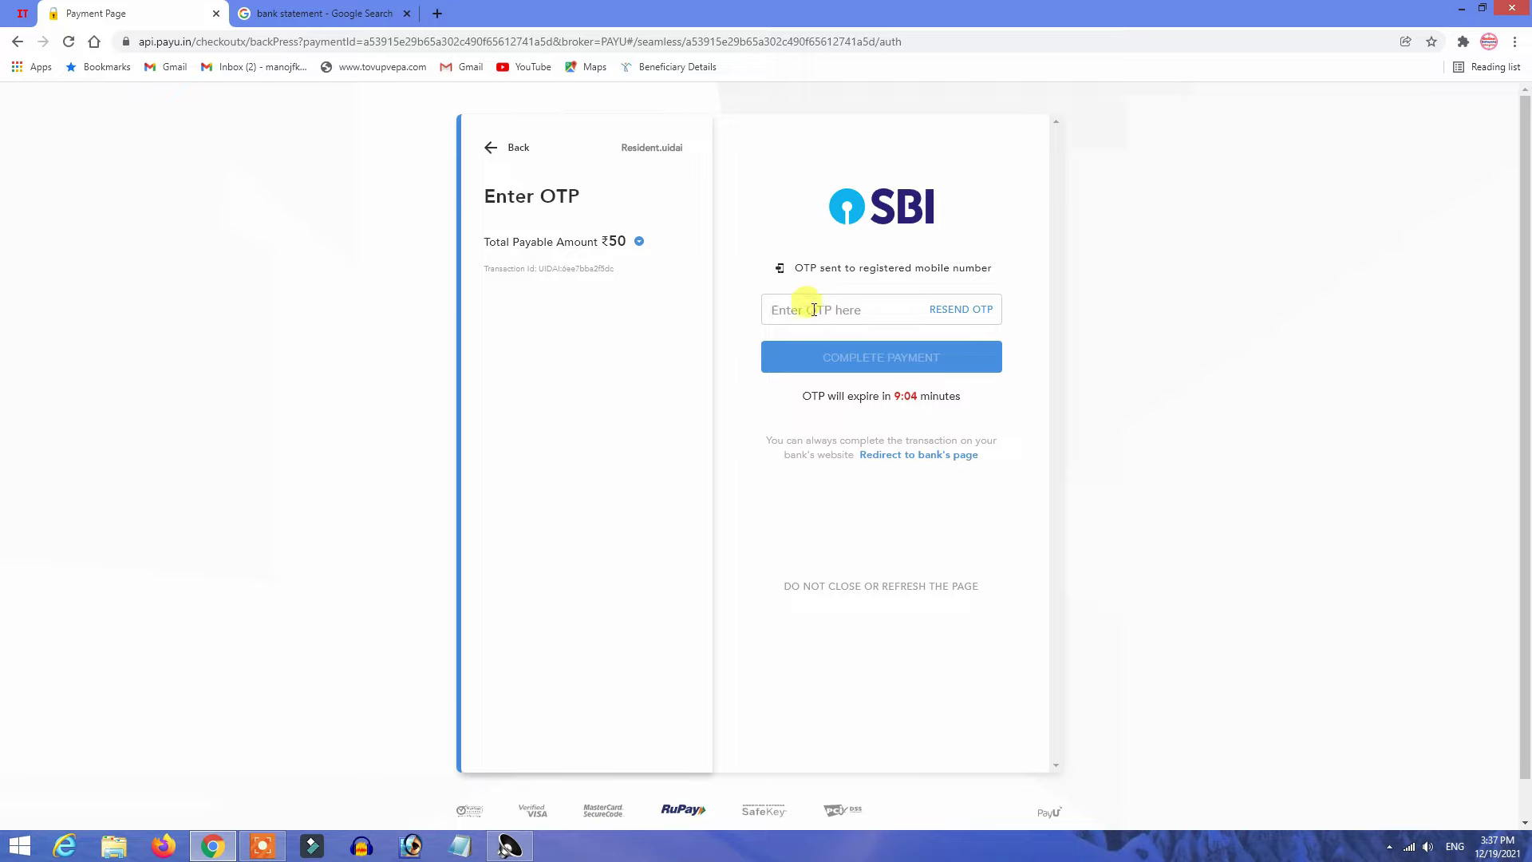
pyautogui.click(771, 308)
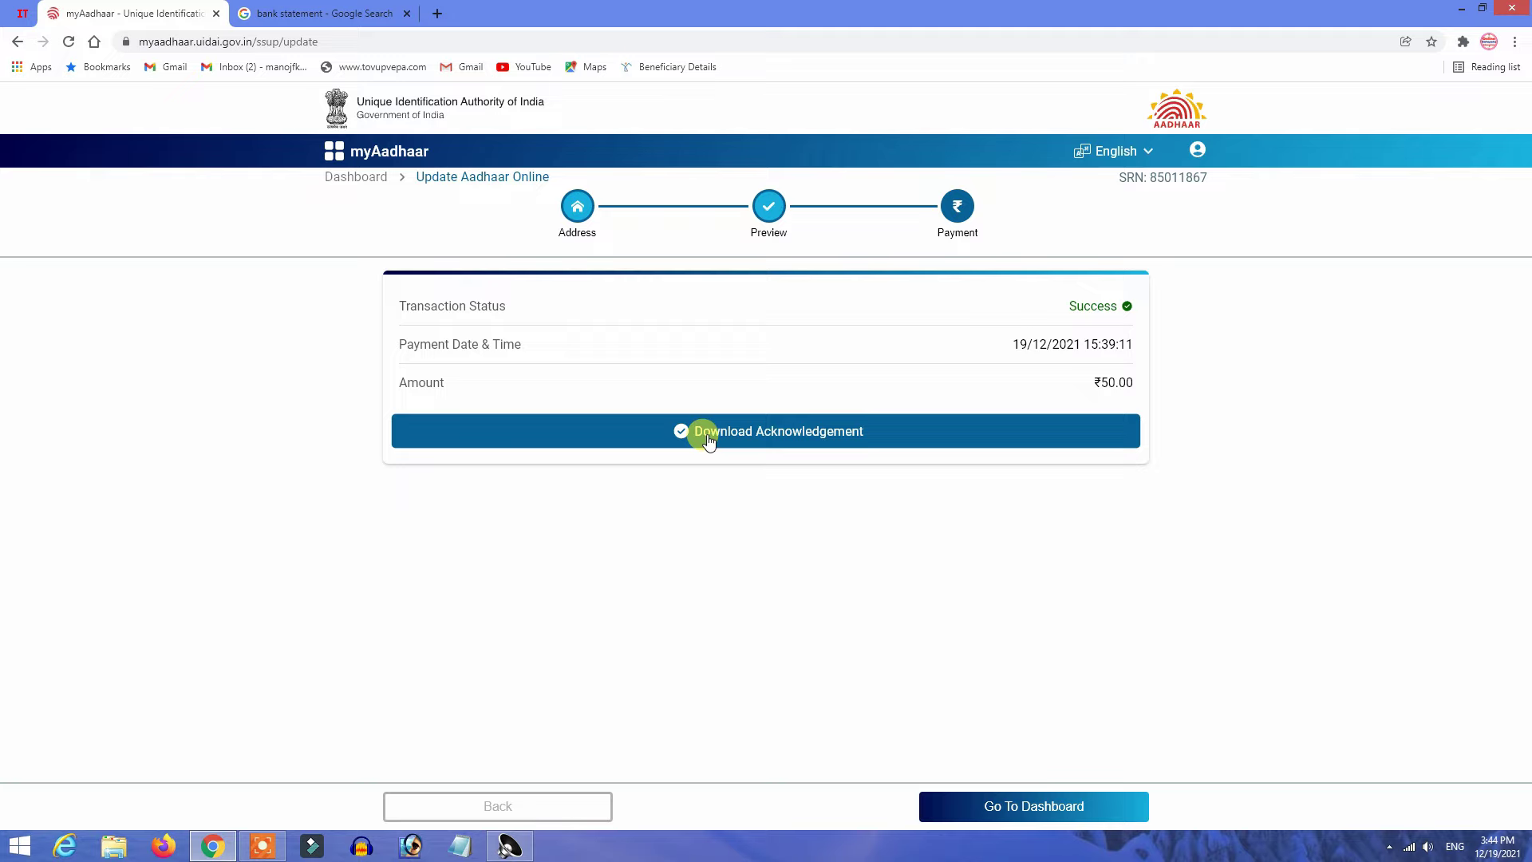
# Download acknowledgementSlip.pdf and open it from the download bar.
pyautogui.click(732, 441)
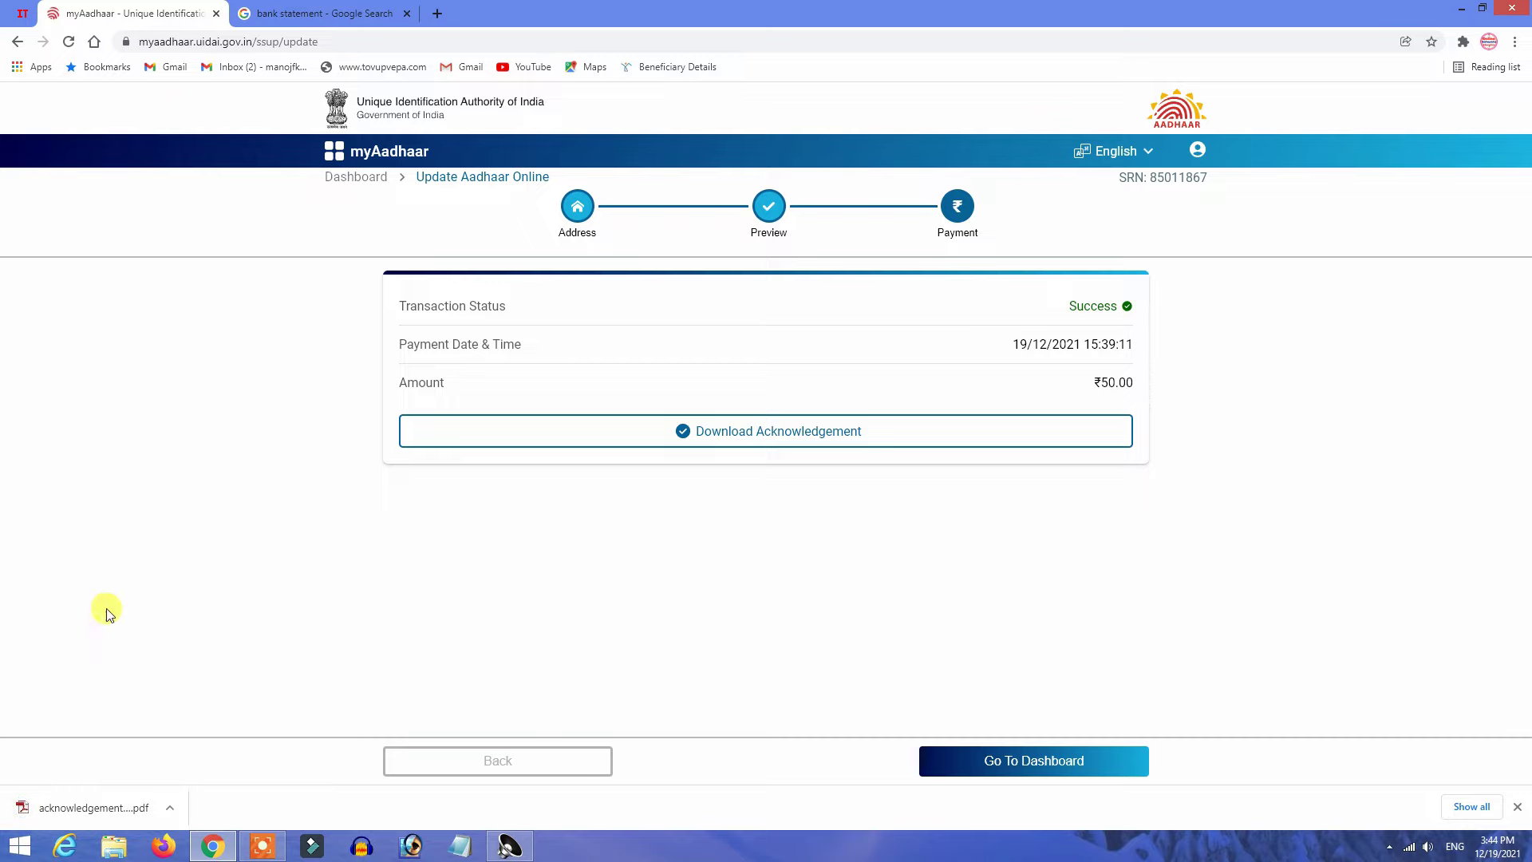
pyautogui.click(85, 807)
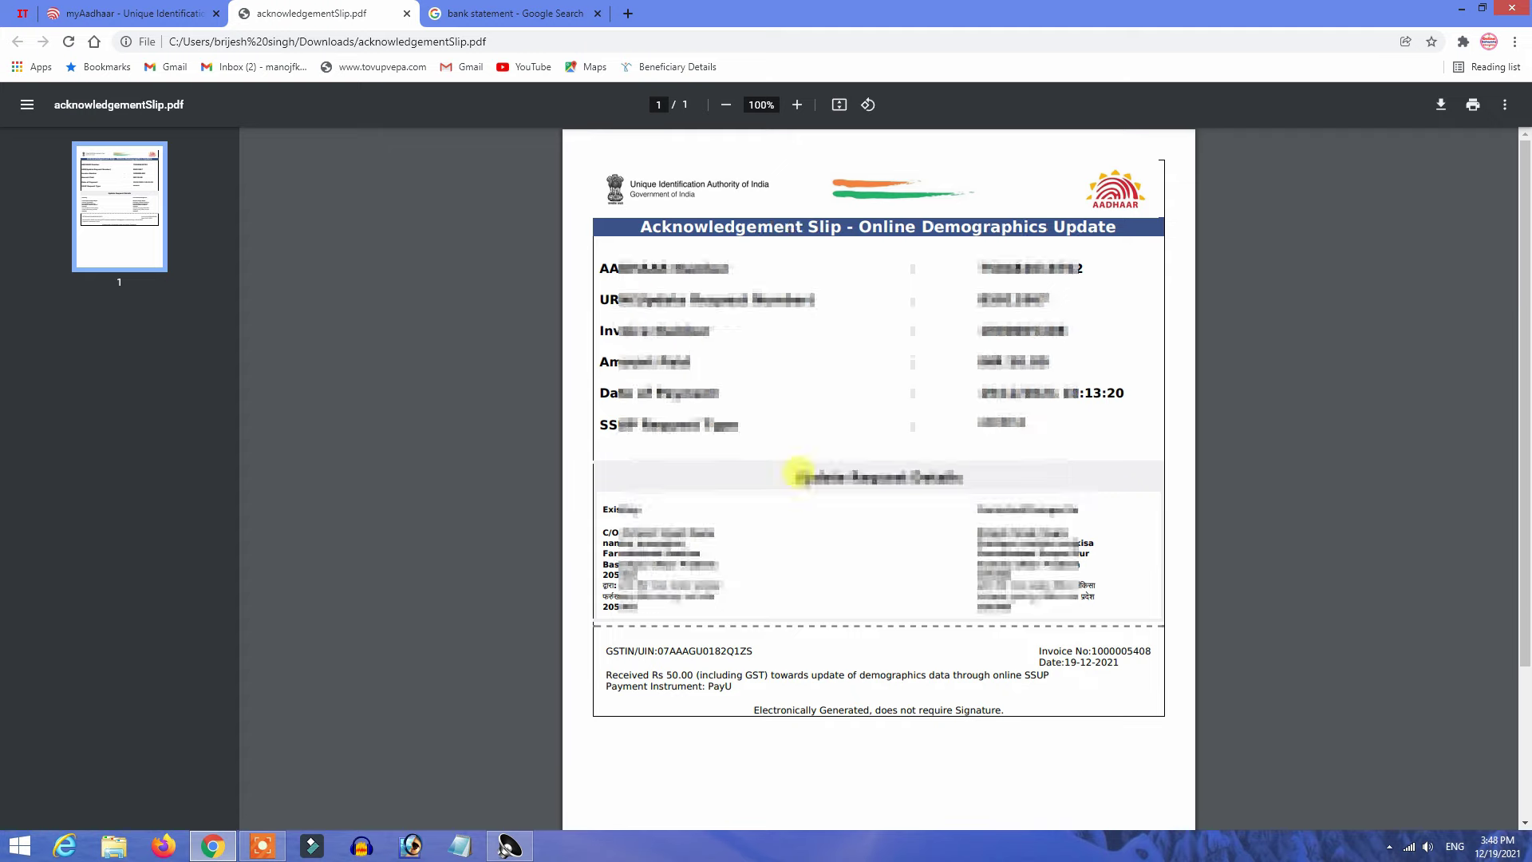